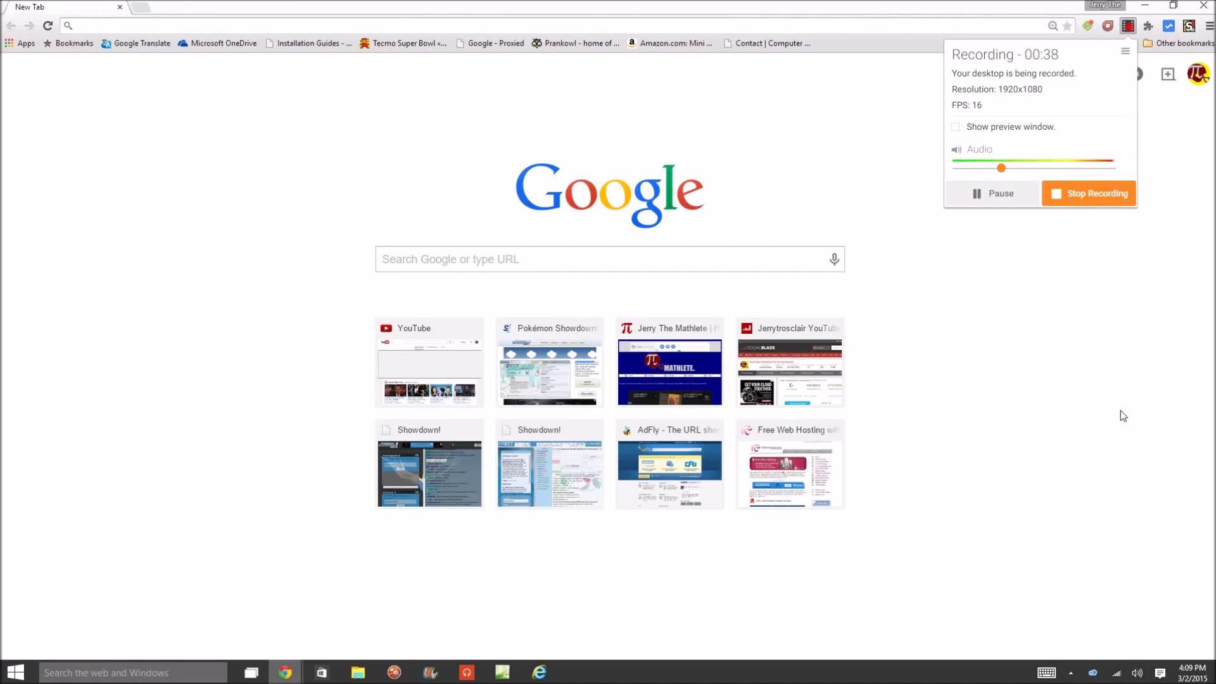
# - Search Google for "amazon web services" and open the official AWS site from the results
pyautogui.press('XF86AudioMute')
pyautogui.click(502, 265)
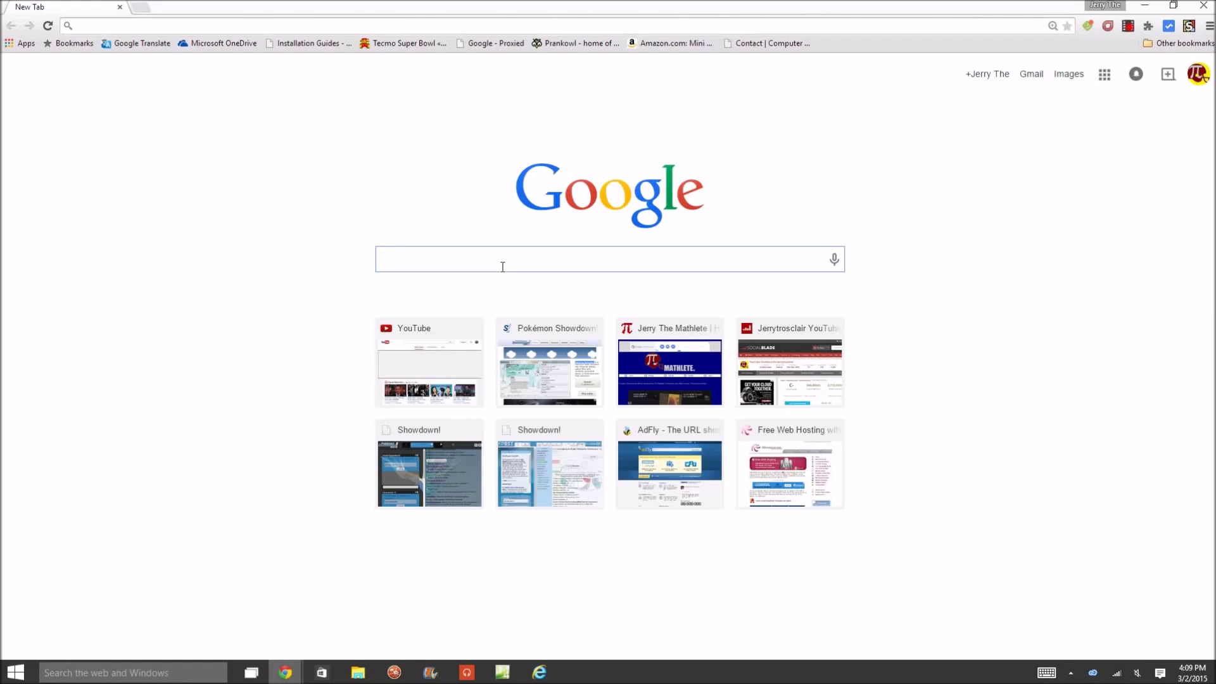
pyautogui.write('amazon web services')
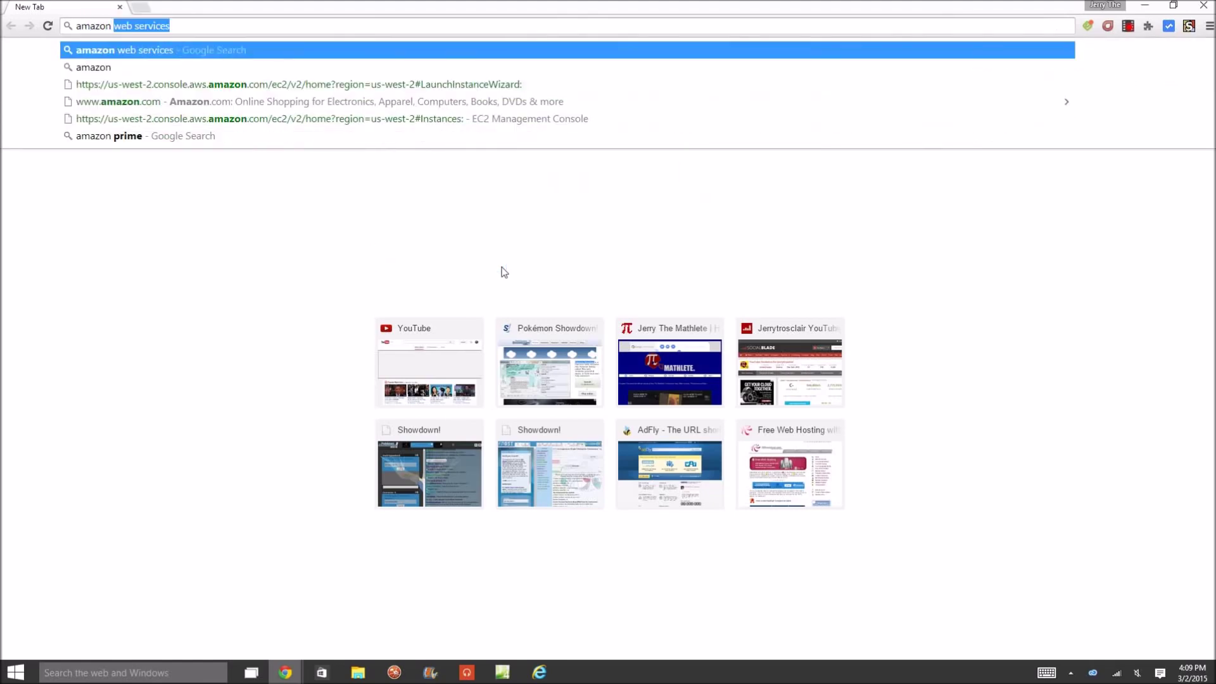
pyautogui.press('Return')
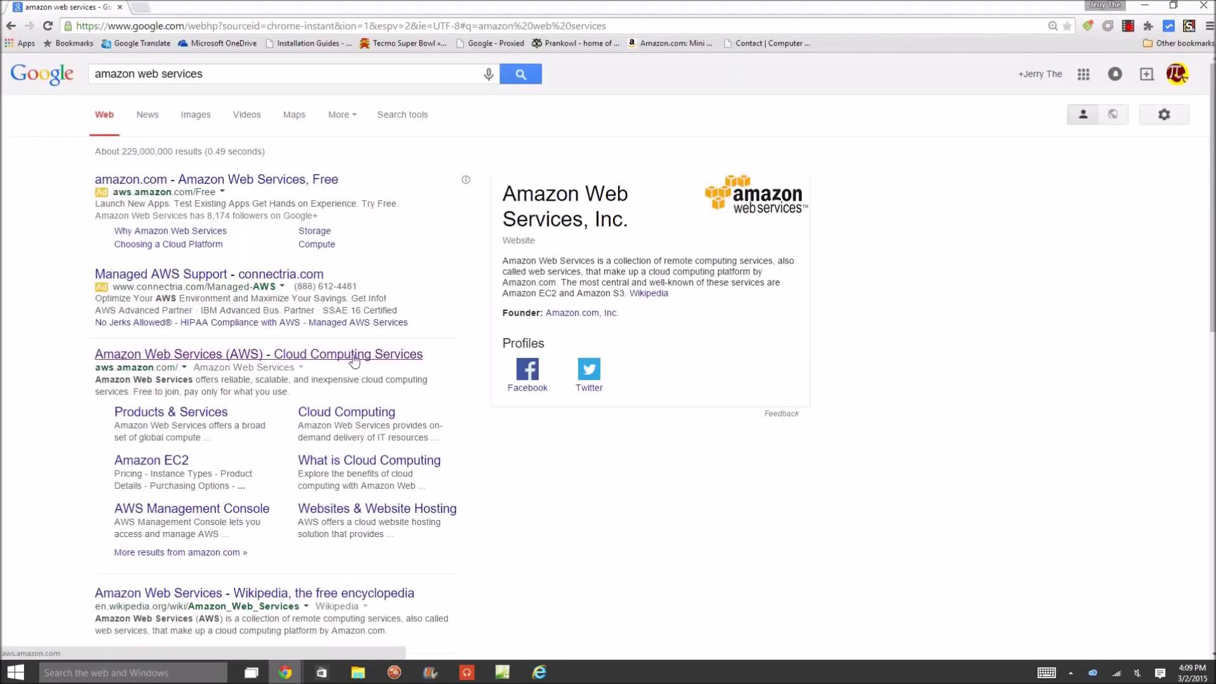
pyautogui.click(327, 359)
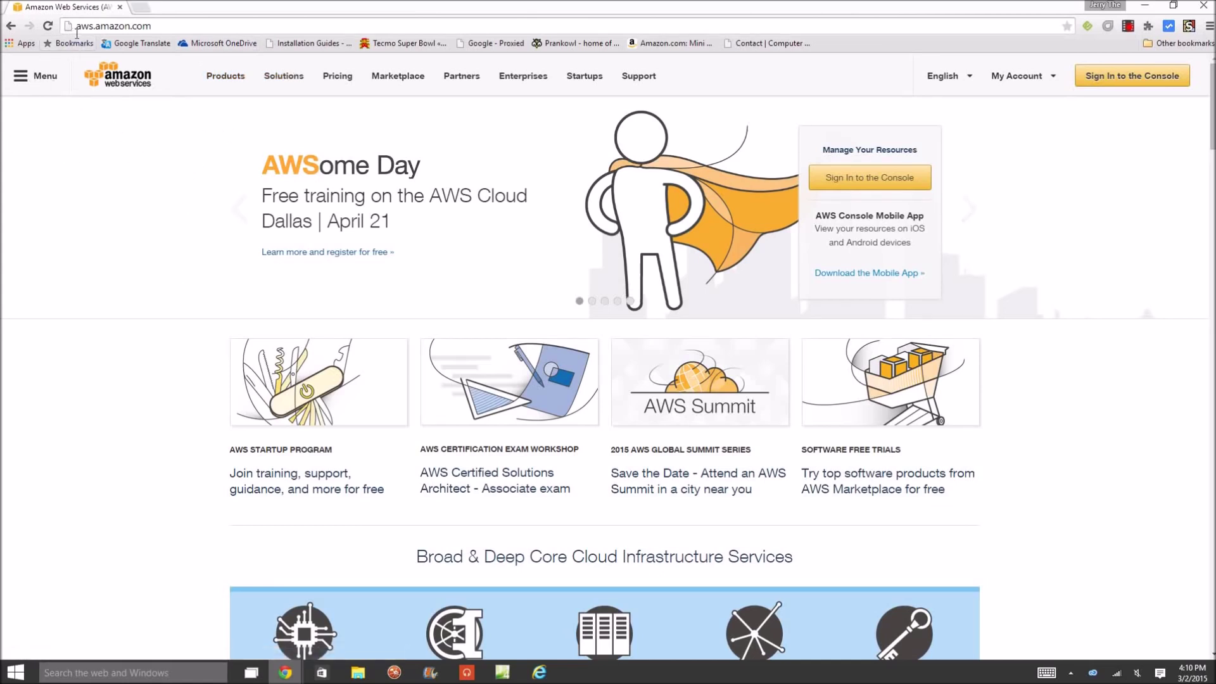
# - Sign in to the AWS console and start launching a new EC2 instance
pyautogui.click(881, 178)
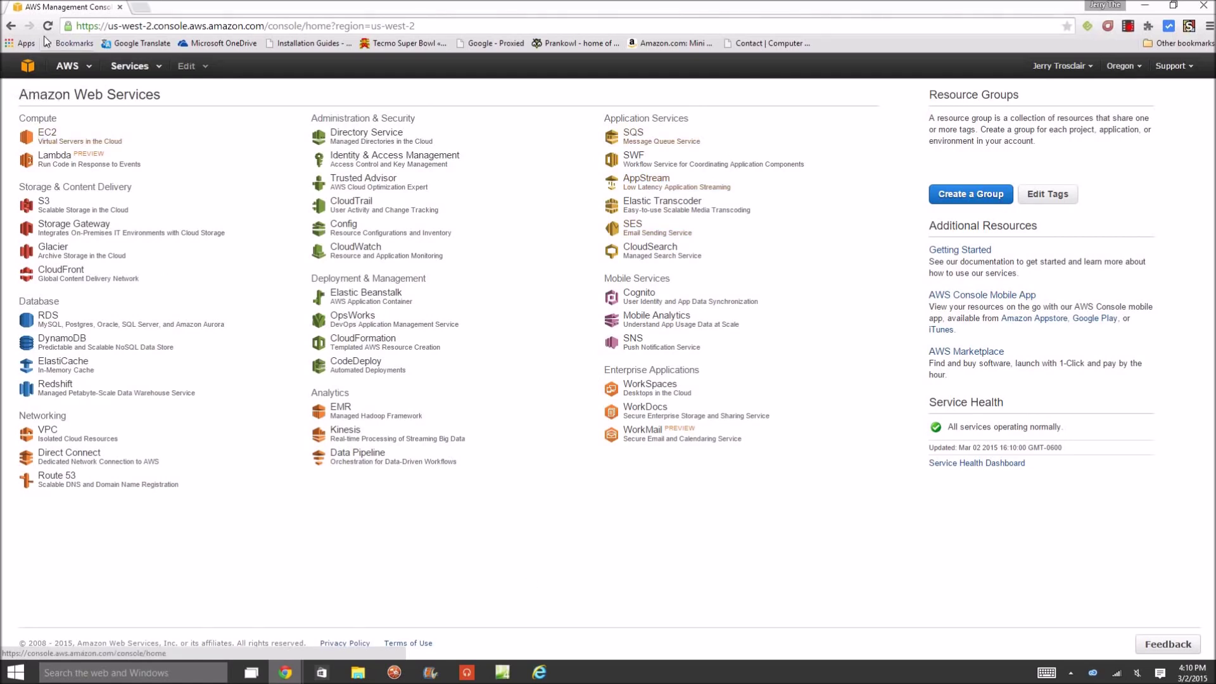
pyautogui.click(44, 140)
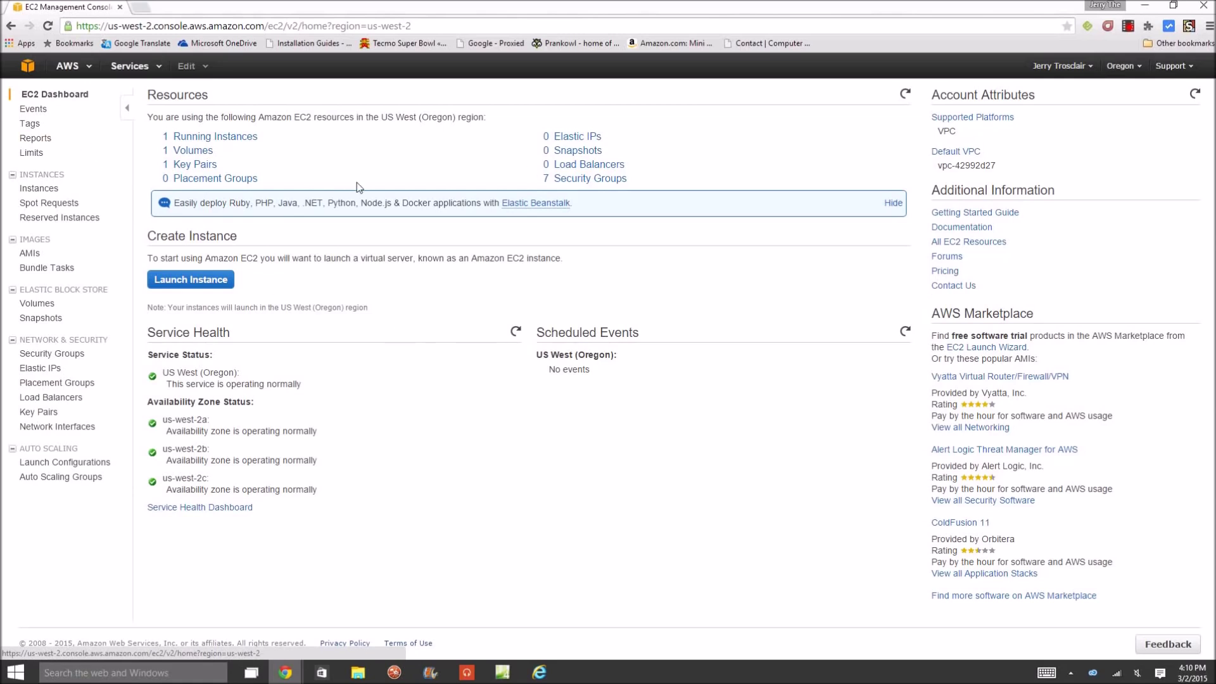
pyautogui.click(184, 284)
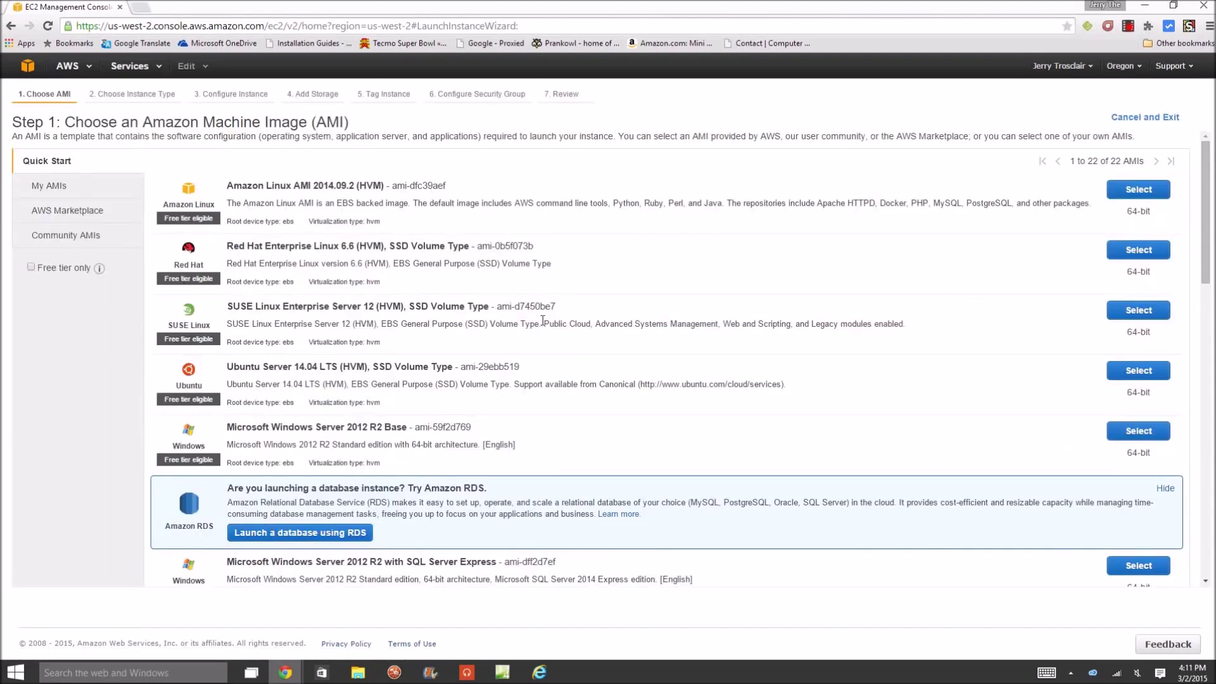
# - Filter the machine images to free tier only and select Microsoft Windows Server 2012 R2 Base
pyautogui.scroll(-1, 364, 399)
pyautogui.scroll(1, 351, 387)
pyautogui.click(30, 268)
pyautogui.scroll(-8, 325, 384)
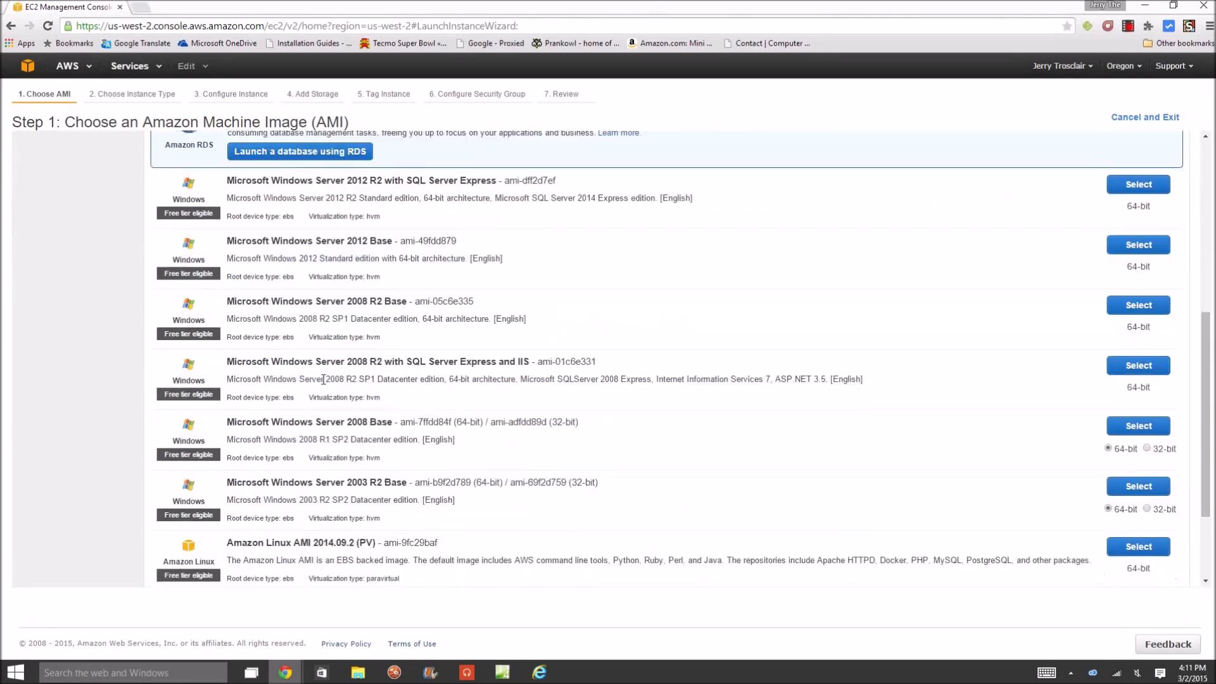
pyautogui.scroll(2, 303, 405)
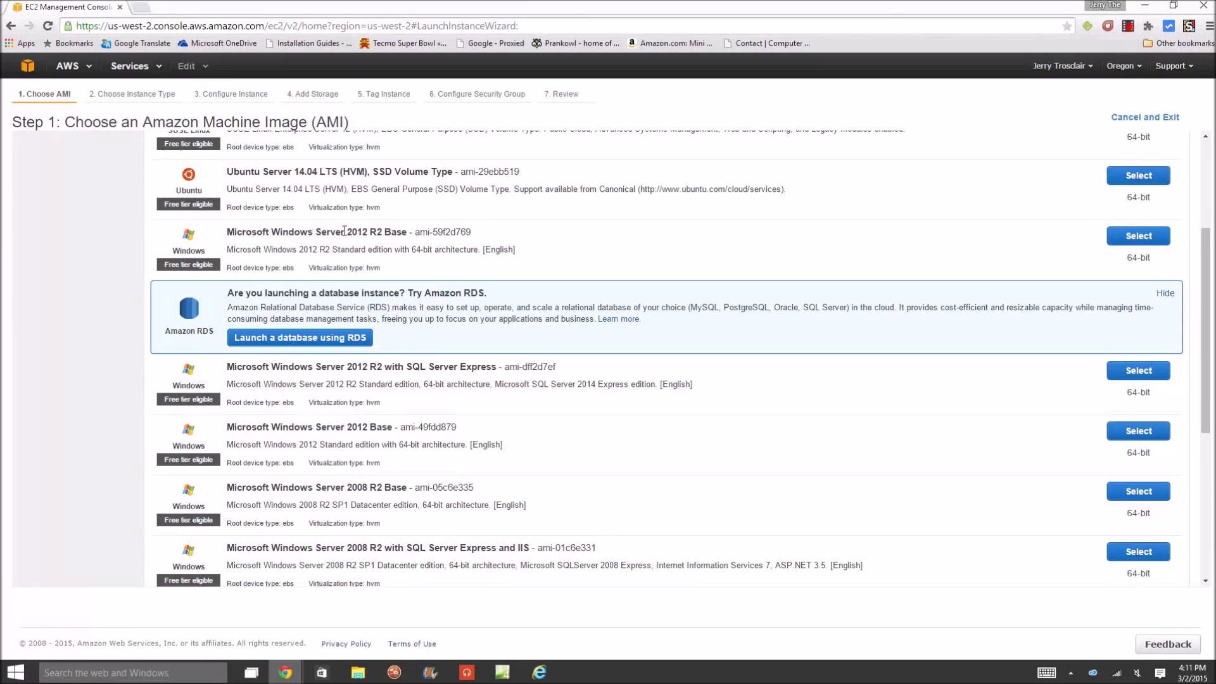
pyautogui.click(1149, 238)
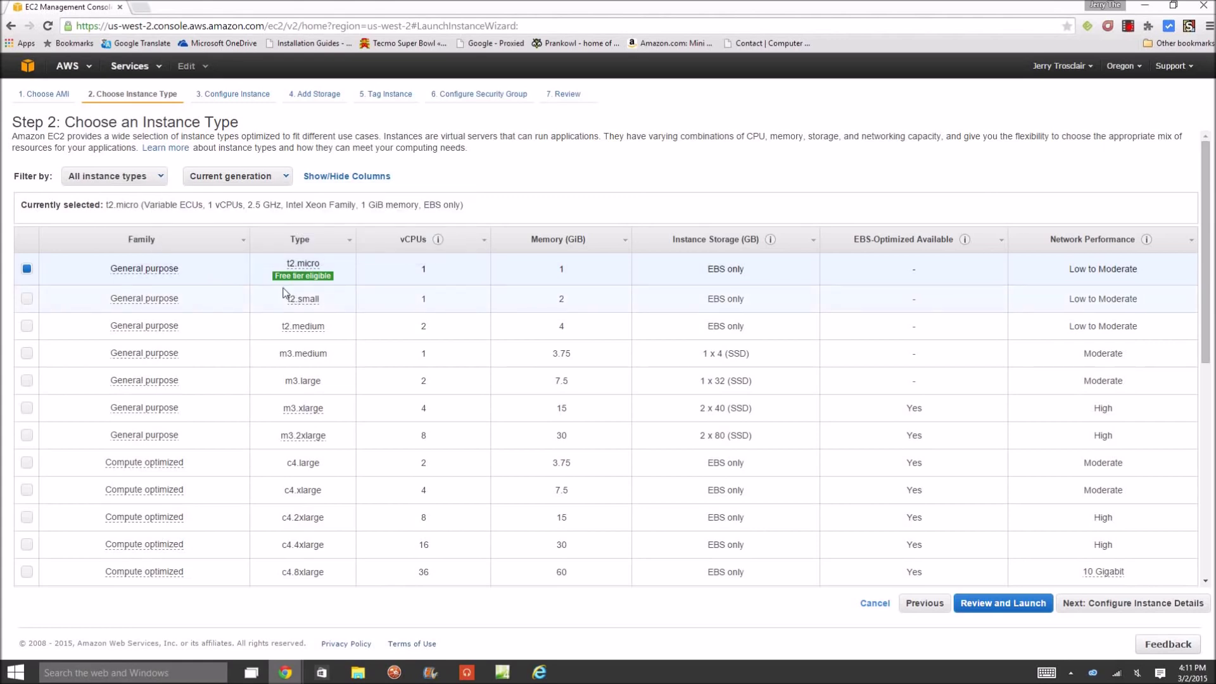
# - Keep the free-tier t2.micro instance type, proceed to the launch review and start the launch
pyautogui.moveTo(297, 281)
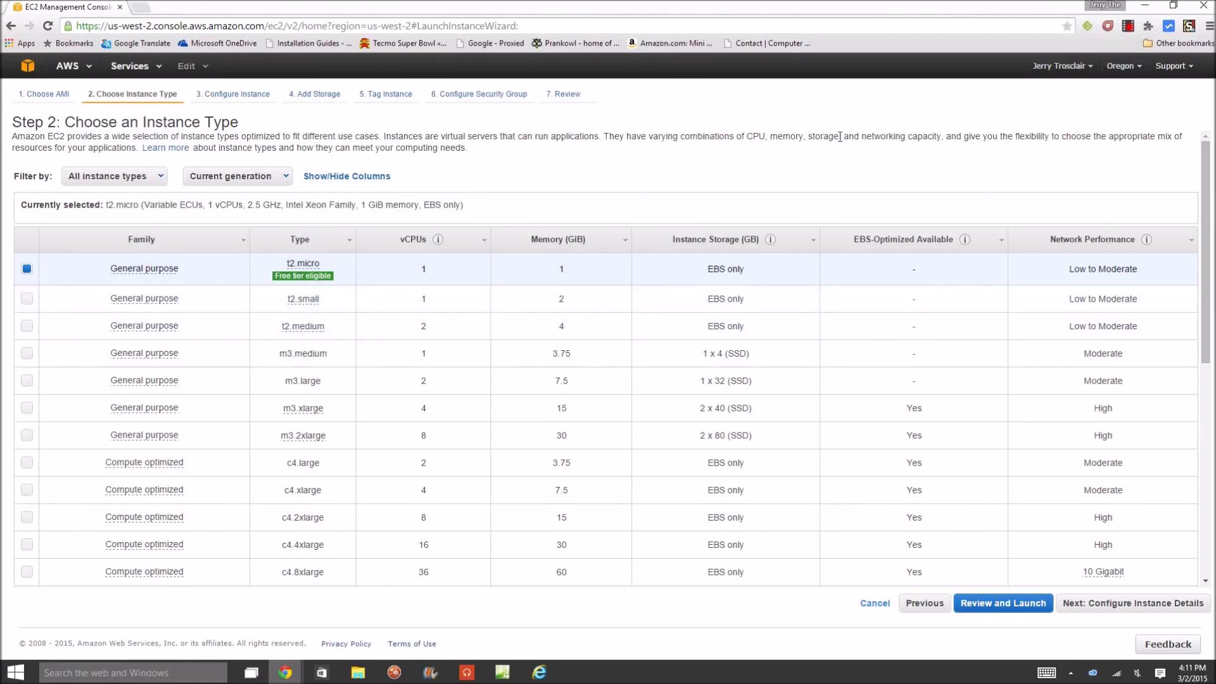
pyautogui.click(1002, 606)
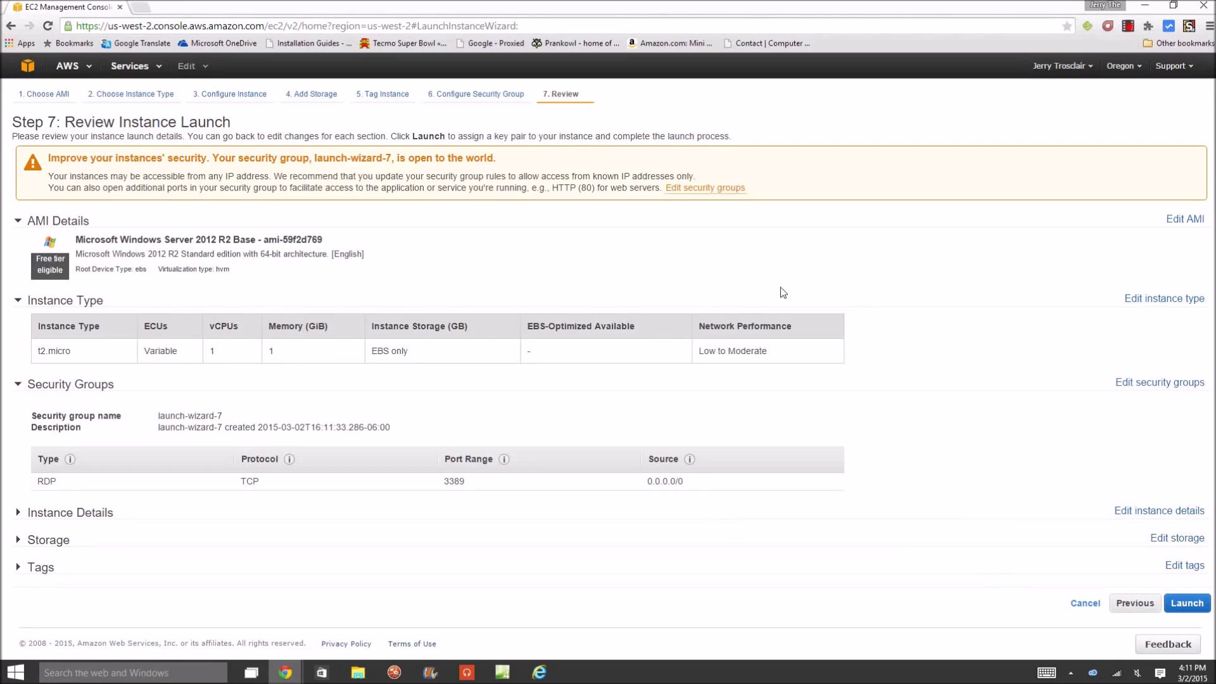
pyautogui.click(1187, 604)
# - Create a new key pair named Tutorial and download its private key file
pyautogui.click(443, 361)
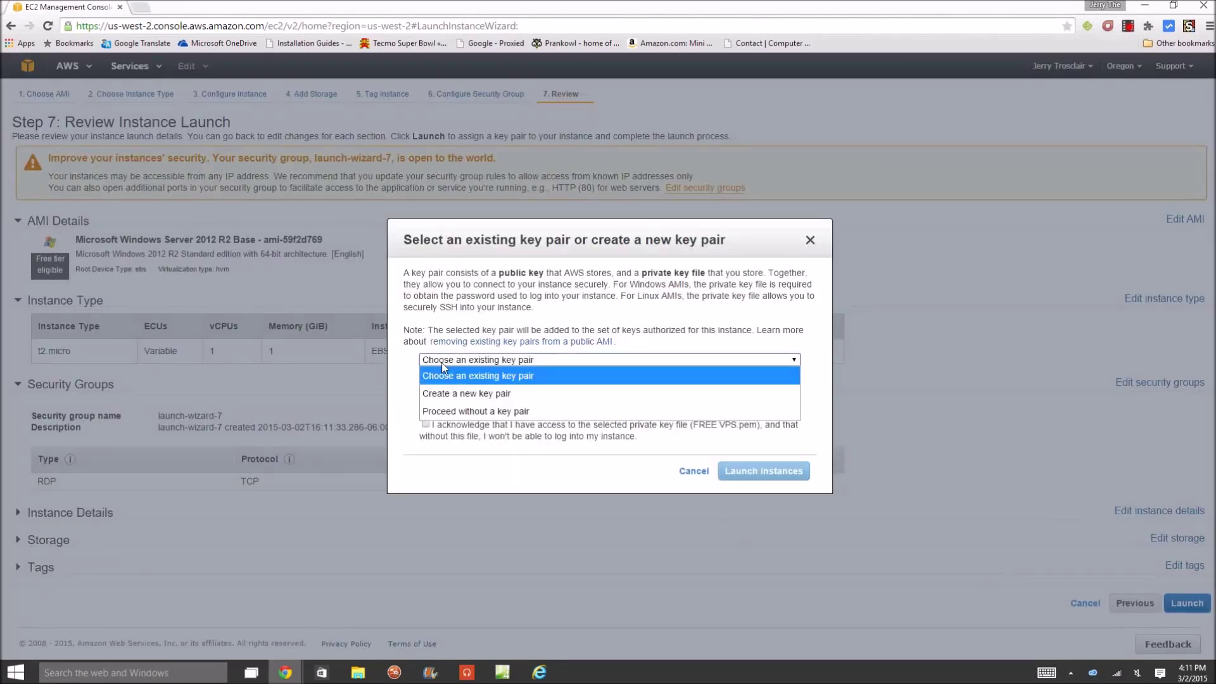
pyautogui.click(446, 394)
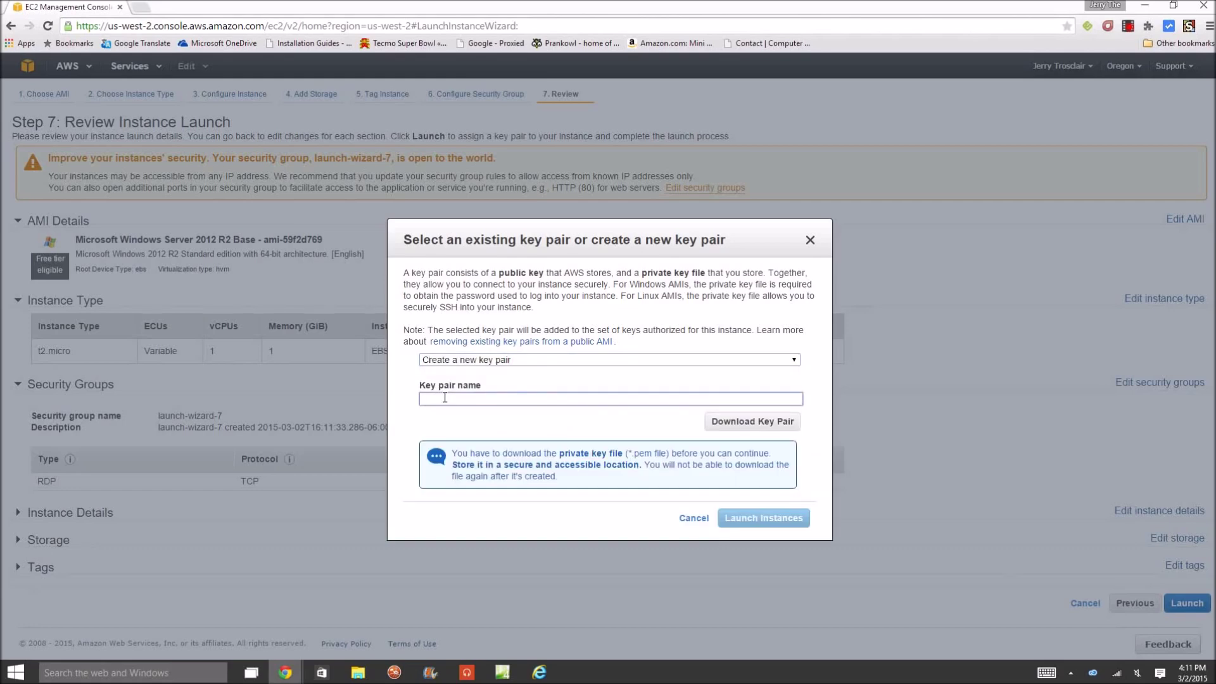
pyautogui.write('Tutorial')
pyautogui.click(698, 422)
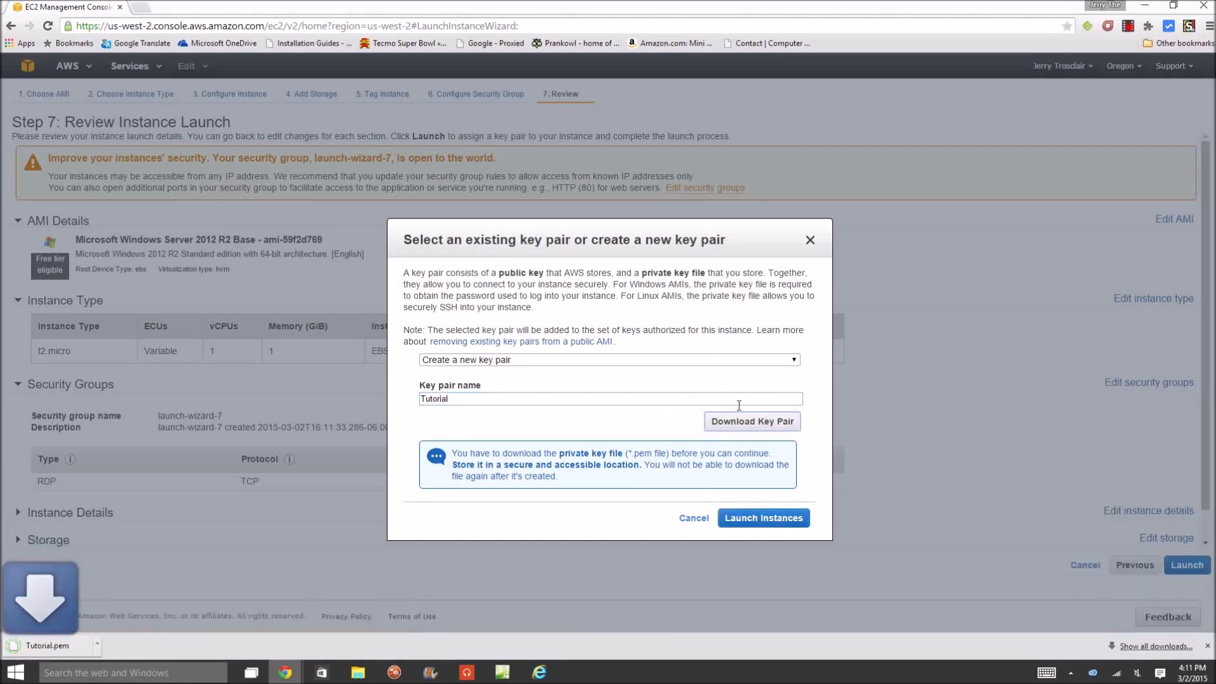
# - Place the downloaded Tutorial.pem file on the desktop and restore the browser to full size
pyautogui.moveTo(904, 5); pyautogui.dragTo(7, 165)
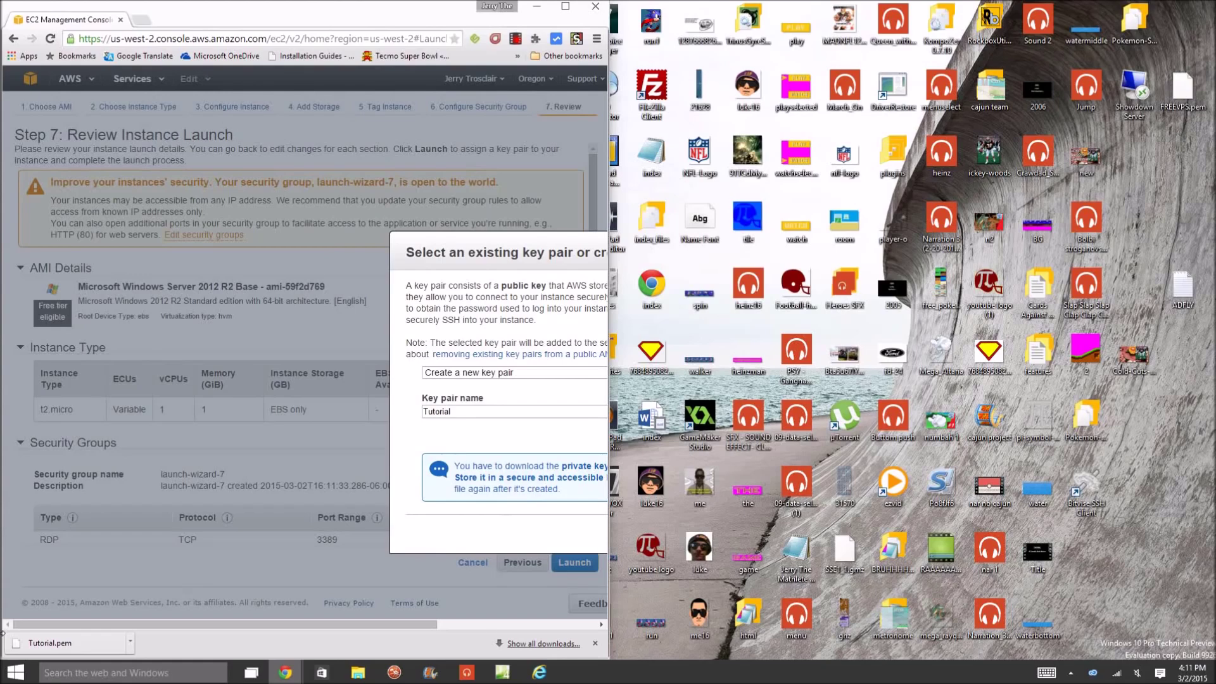
pyautogui.moveTo(23, 645); pyautogui.dragTo(1183, 368)
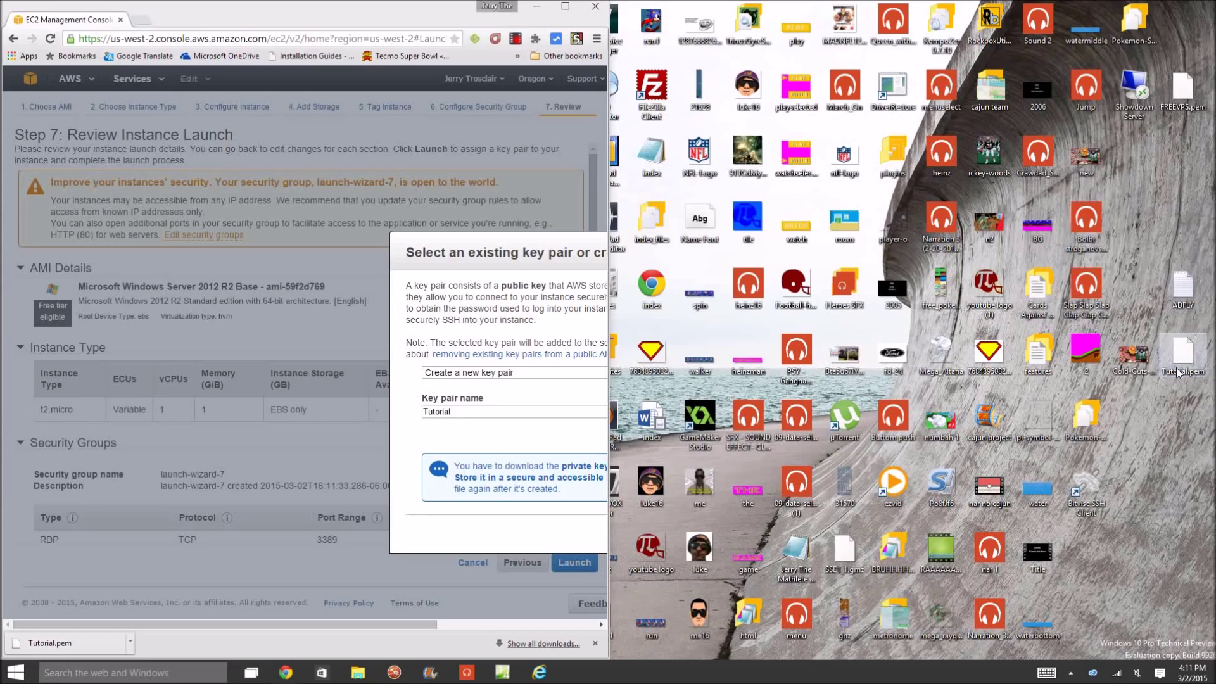
pyautogui.click(565, 5)
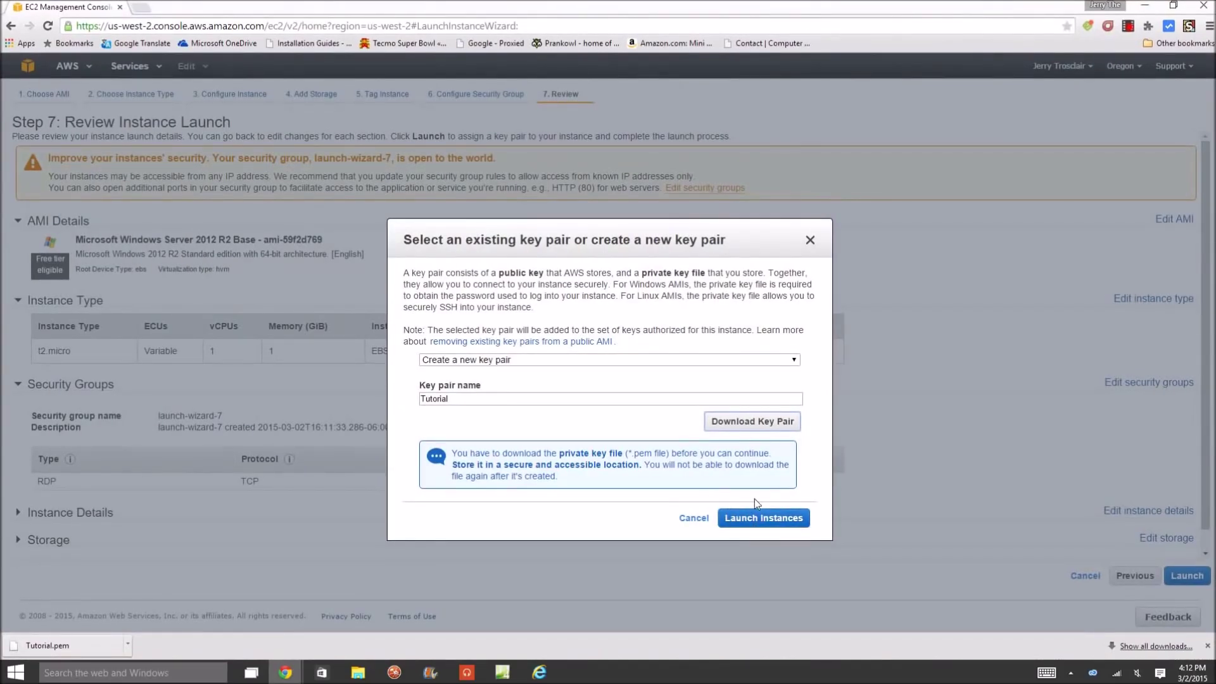
# - Launch the instance with the Tutorial key pair and open the list of instances
pyautogui.click(756, 517)
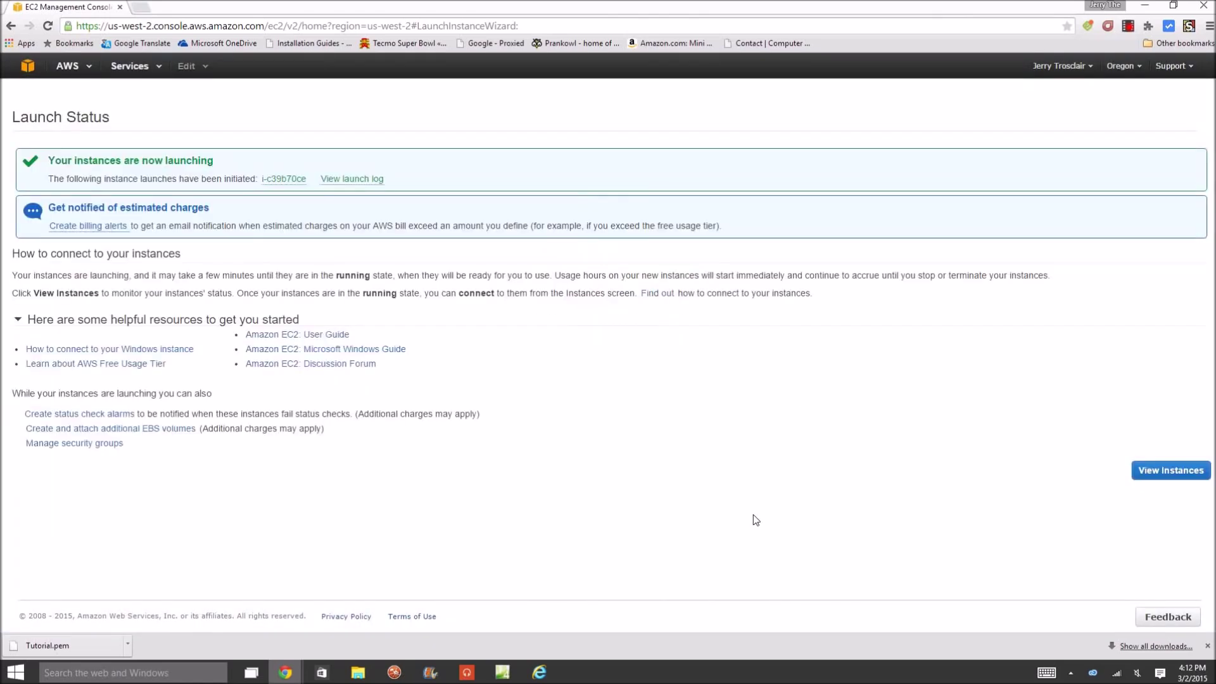
pyautogui.click(1171, 472)
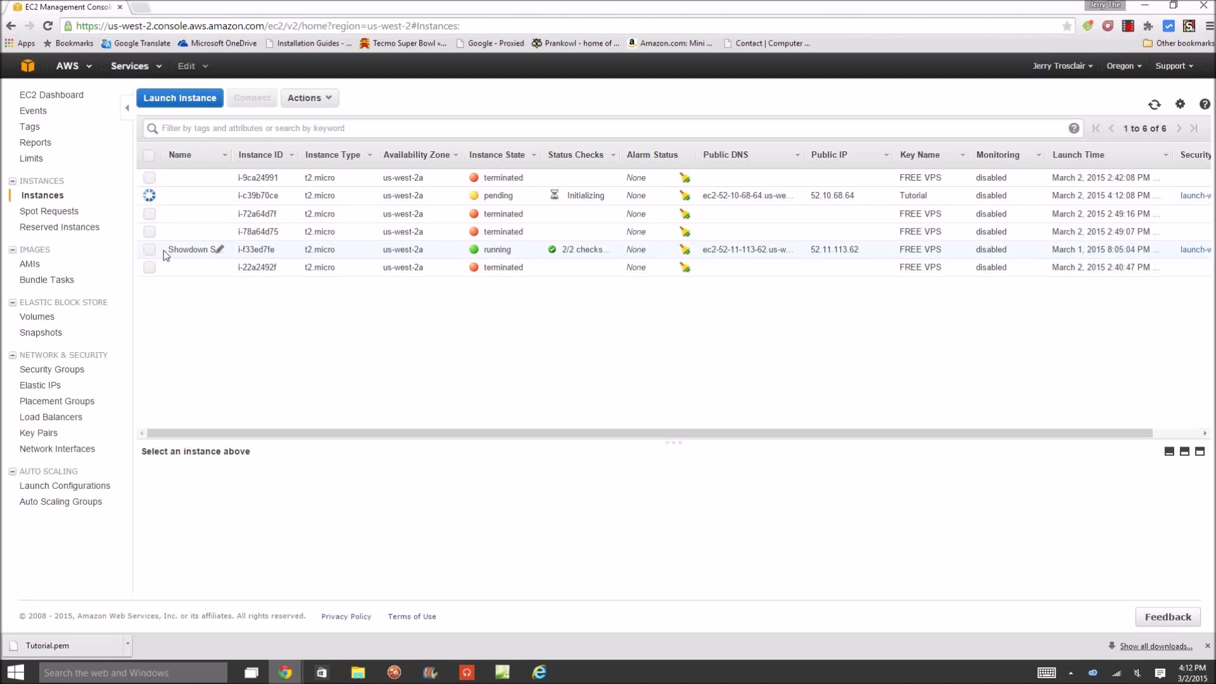
# - View the running Showdown server at 52.11.113.62:8000 in a new tab and close that tab
pyautogui.click(147, 5)
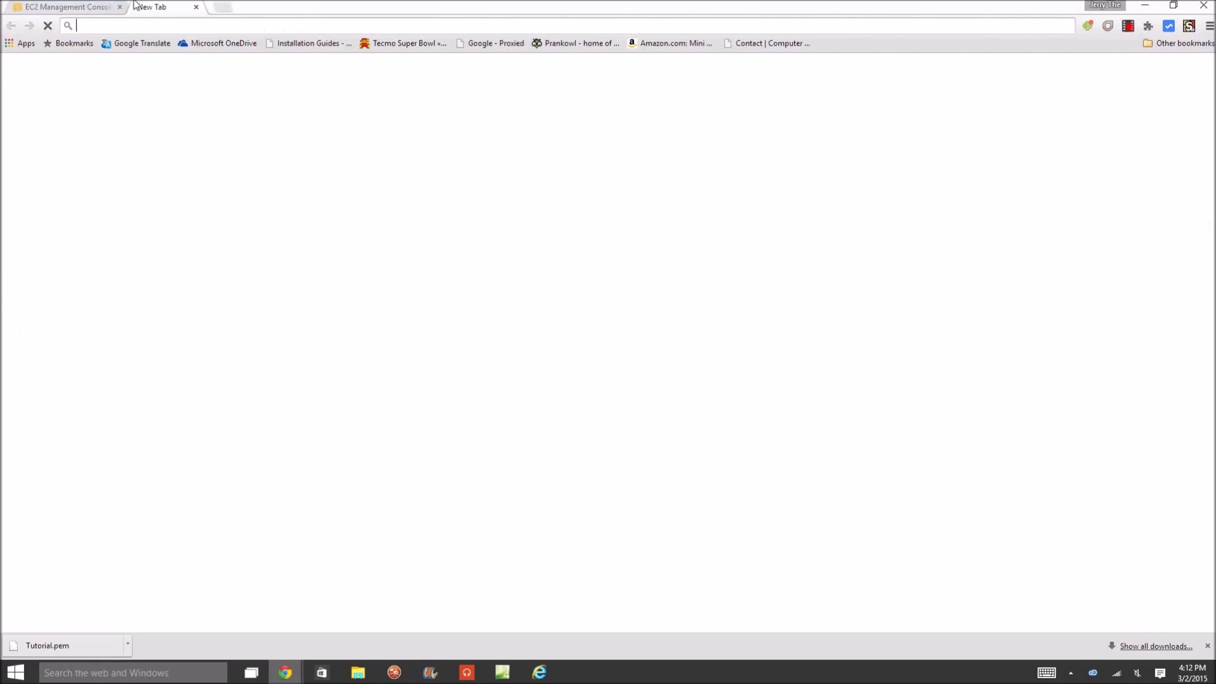
pyautogui.write('5')
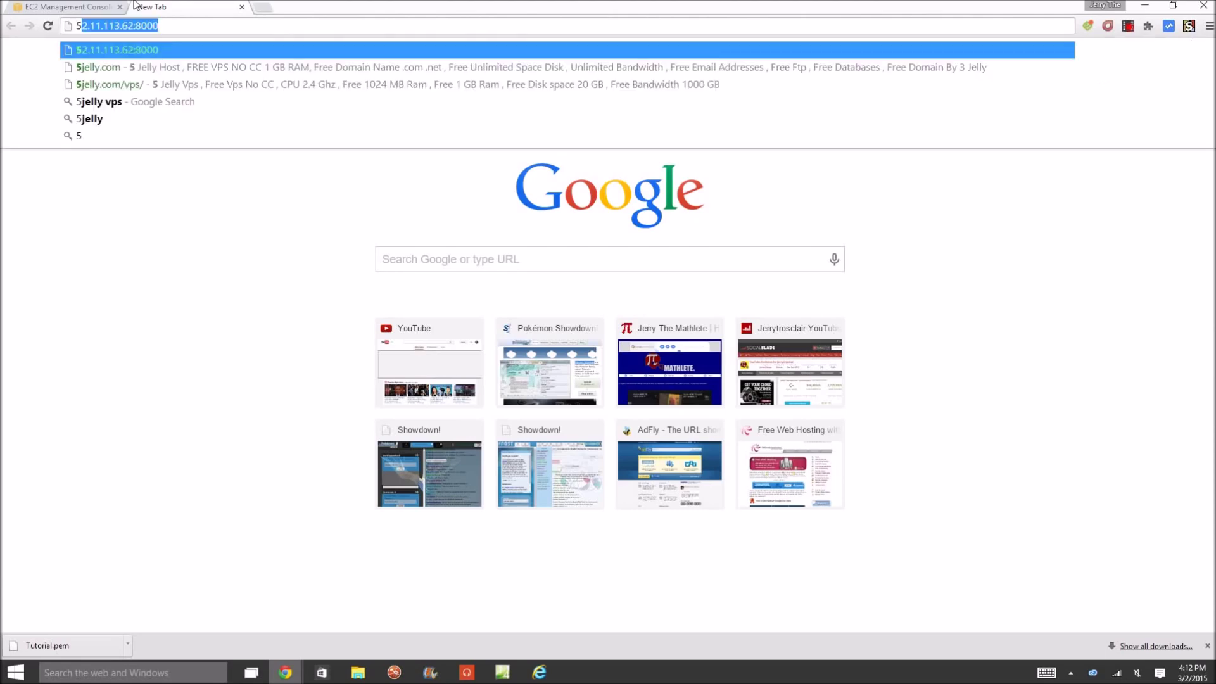
pyautogui.press('Return')
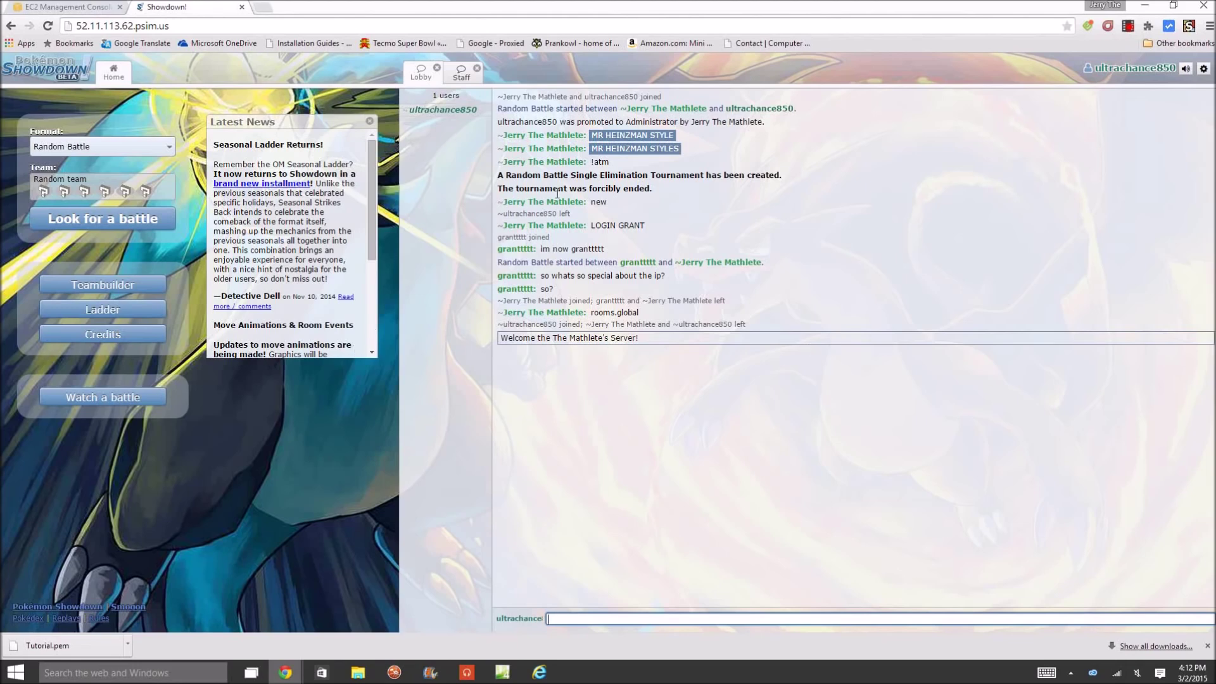
pyautogui.click(241, 8)
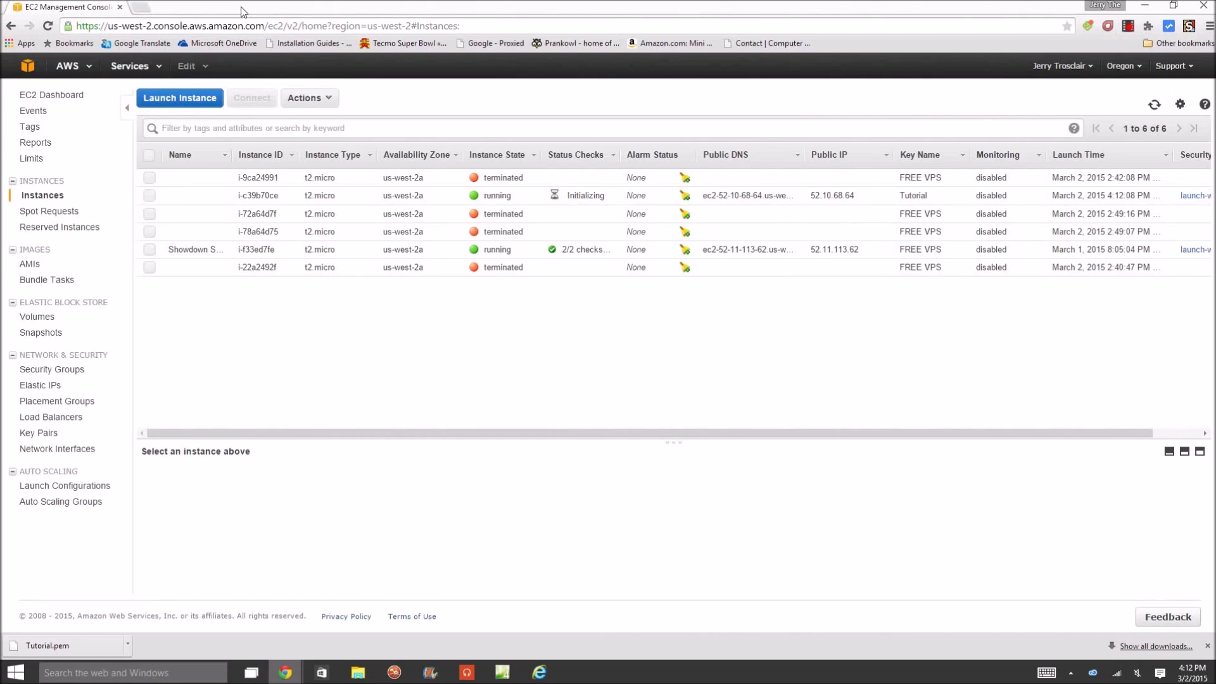
# - Decrypt the default Windows administrator password of the instance with the Tutorial key, using Tutorial.pem as the key pair file
pyautogui.click(486, 196)
pyautogui.rightClick(486, 196)
pyautogui.click(503, 216)
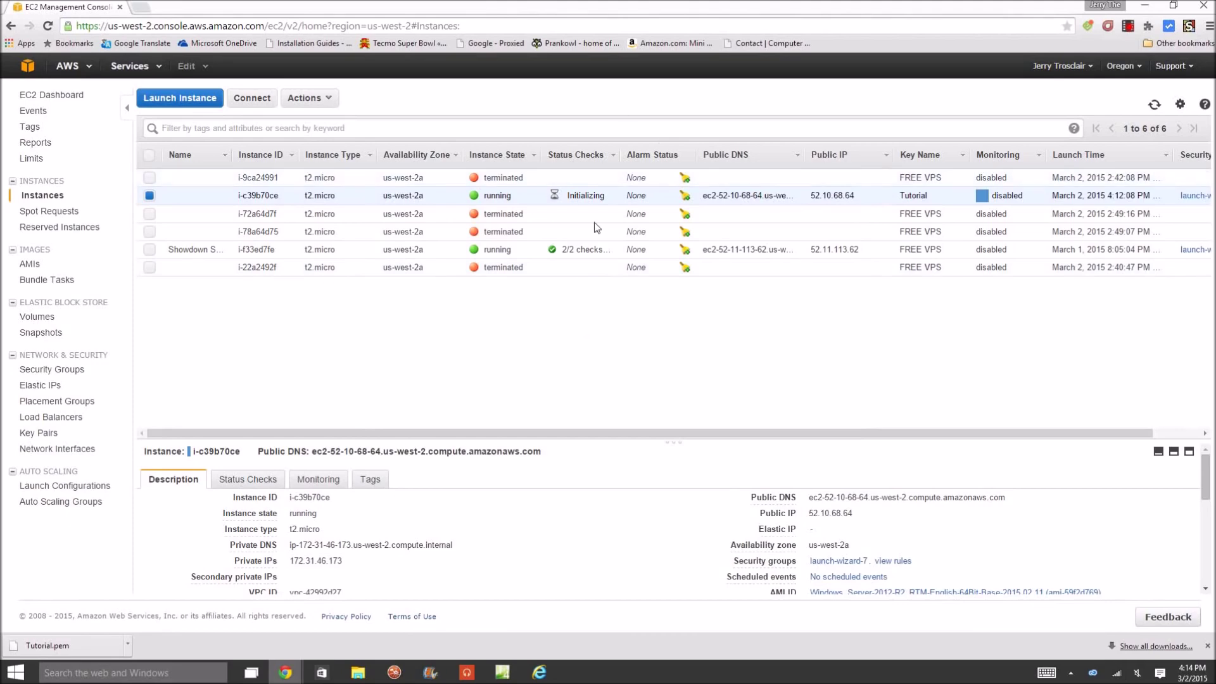
pyautogui.rightClick(506, 194)
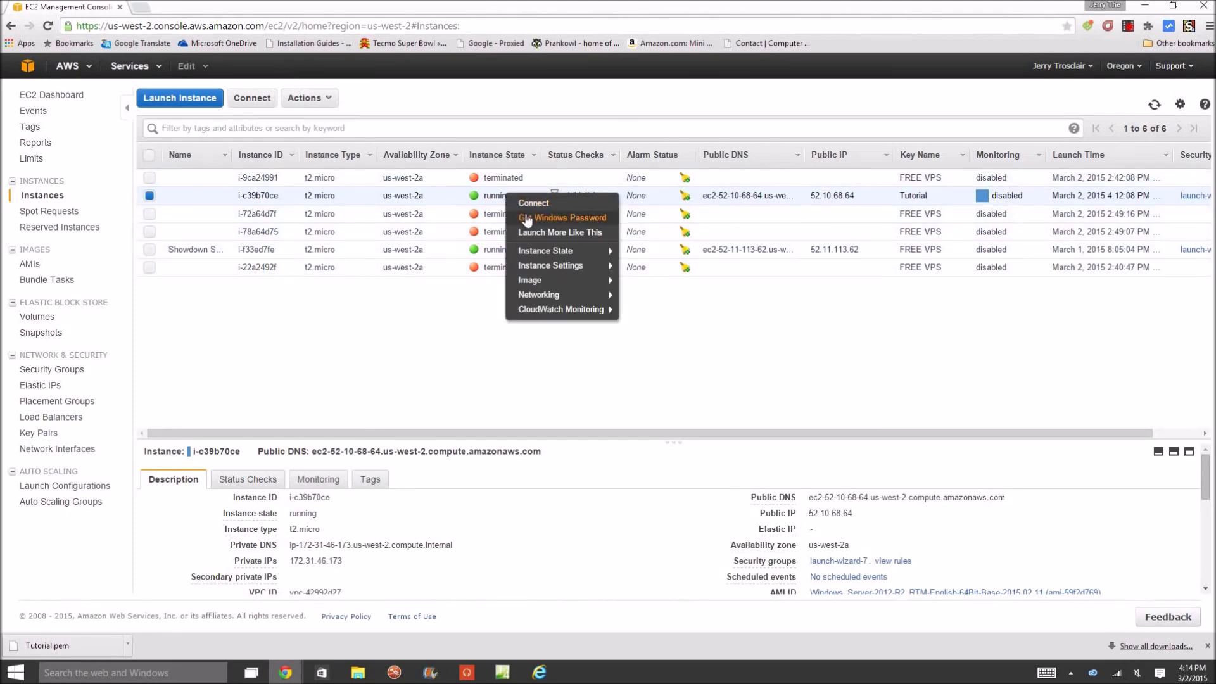
pyautogui.click(526, 219)
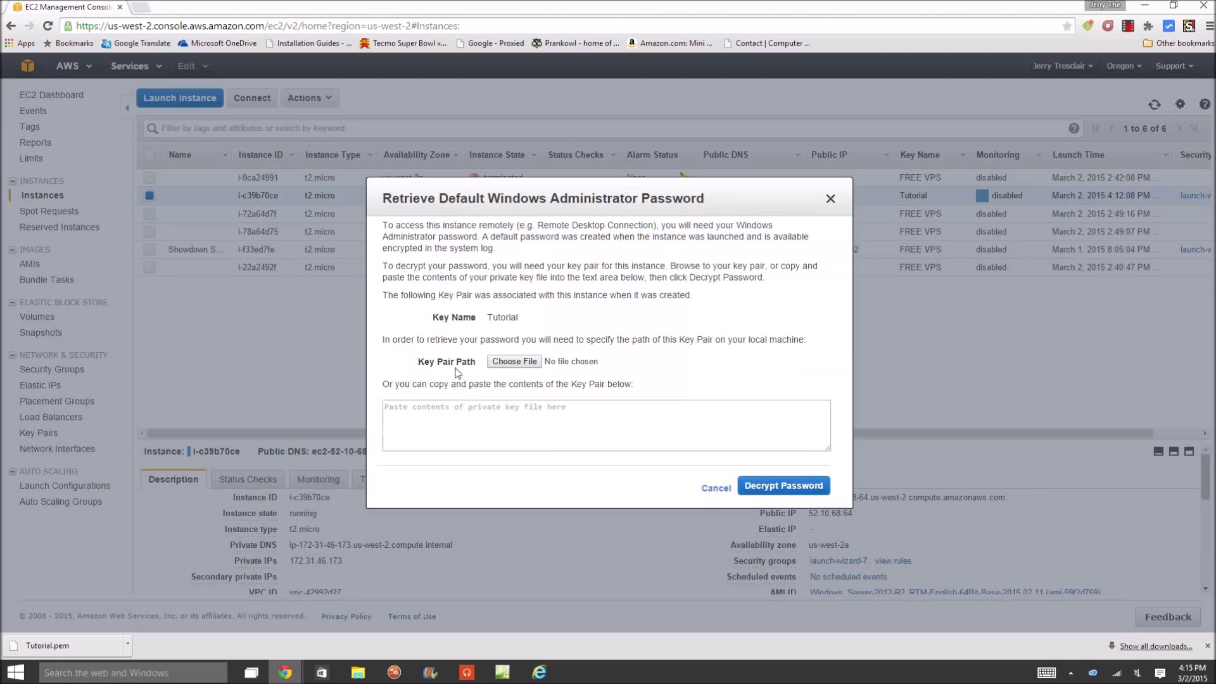
pyautogui.click(506, 364)
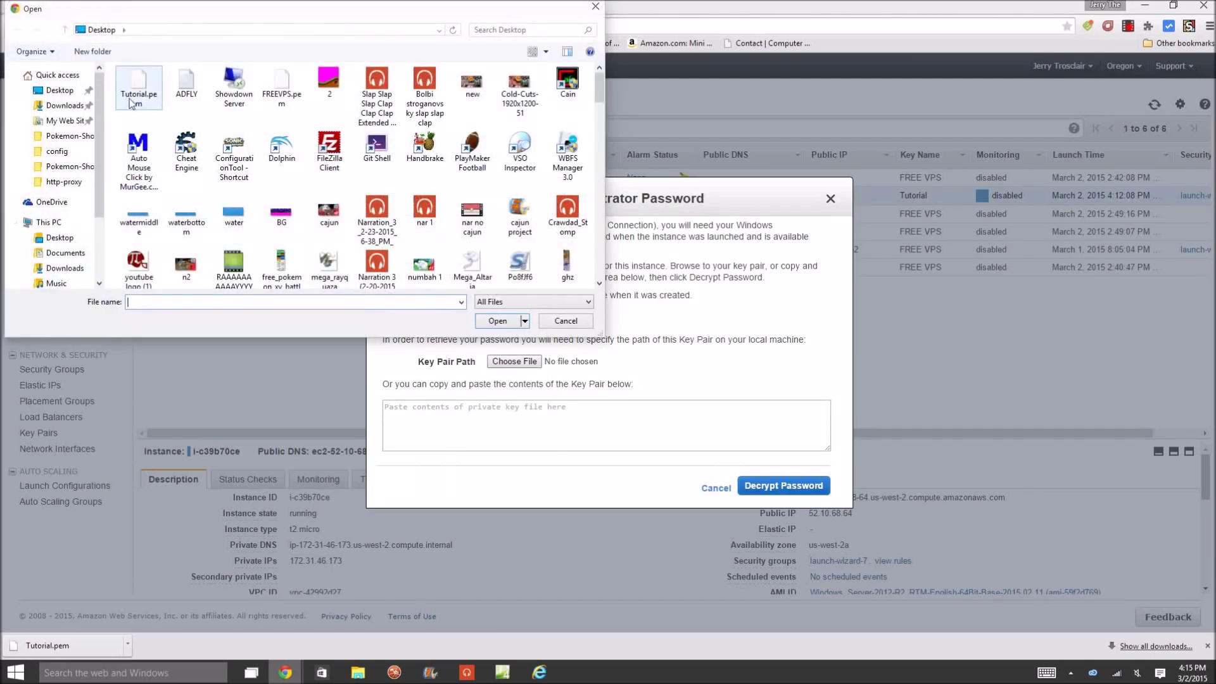
pyautogui.doubleClick(131, 105)
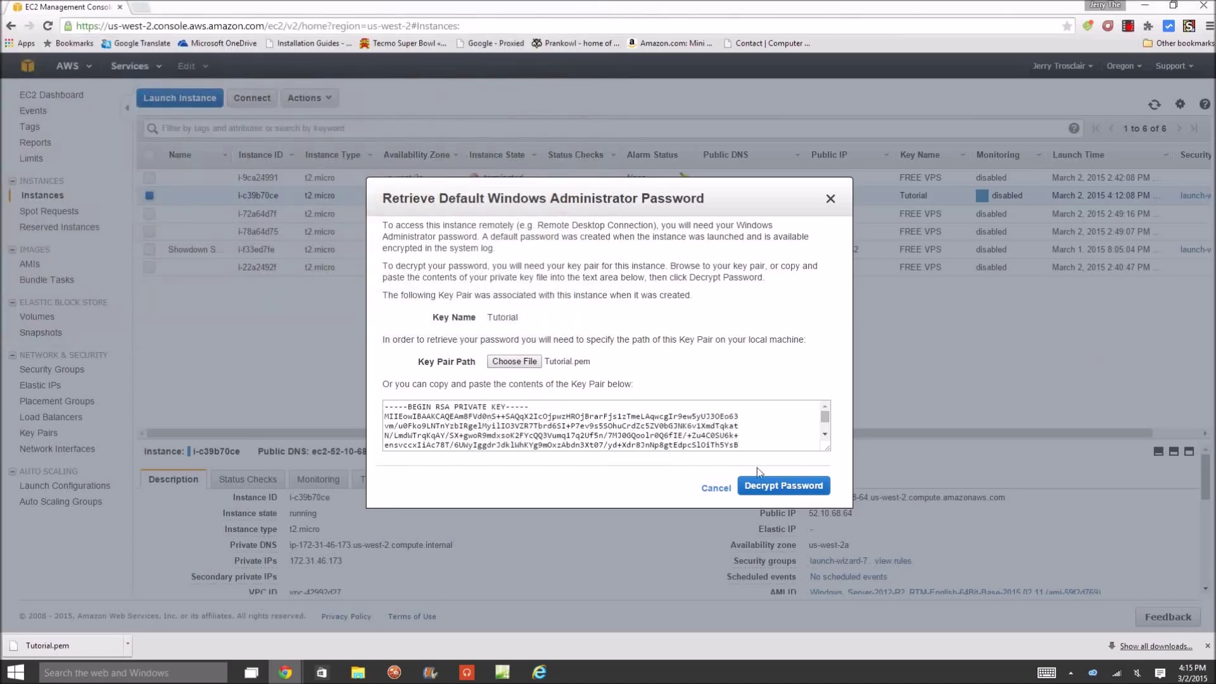
pyautogui.click(779, 485)
# - Copy the decrypted administrator password and close the password dialog
pyautogui.tripleClick(550, 438)
pyautogui.click(487, 434)
pyautogui.moveTo(487, 435); pyautogui.dragTo(552, 436)
pyautogui.rightClick(522, 434)
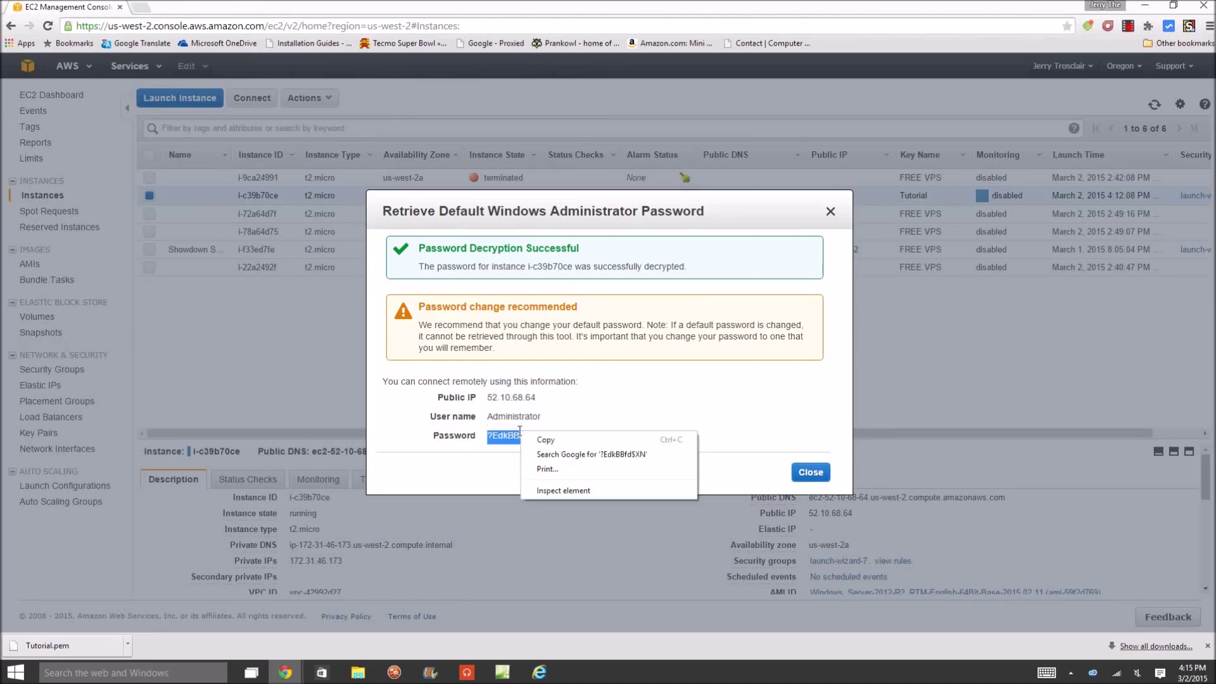
pyautogui.click(549, 440)
pyautogui.click(810, 472)
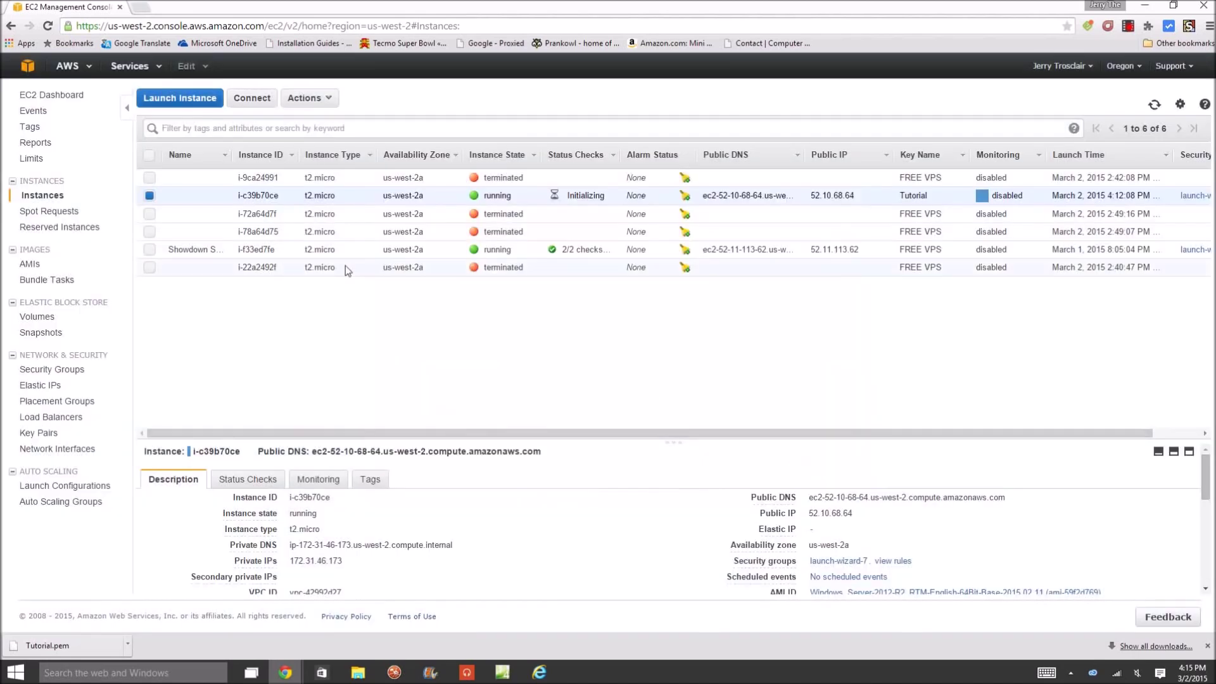
# - Download the remote desktop file for the instance with the Tutorial key and open it
pyautogui.rightClick(385, 201)
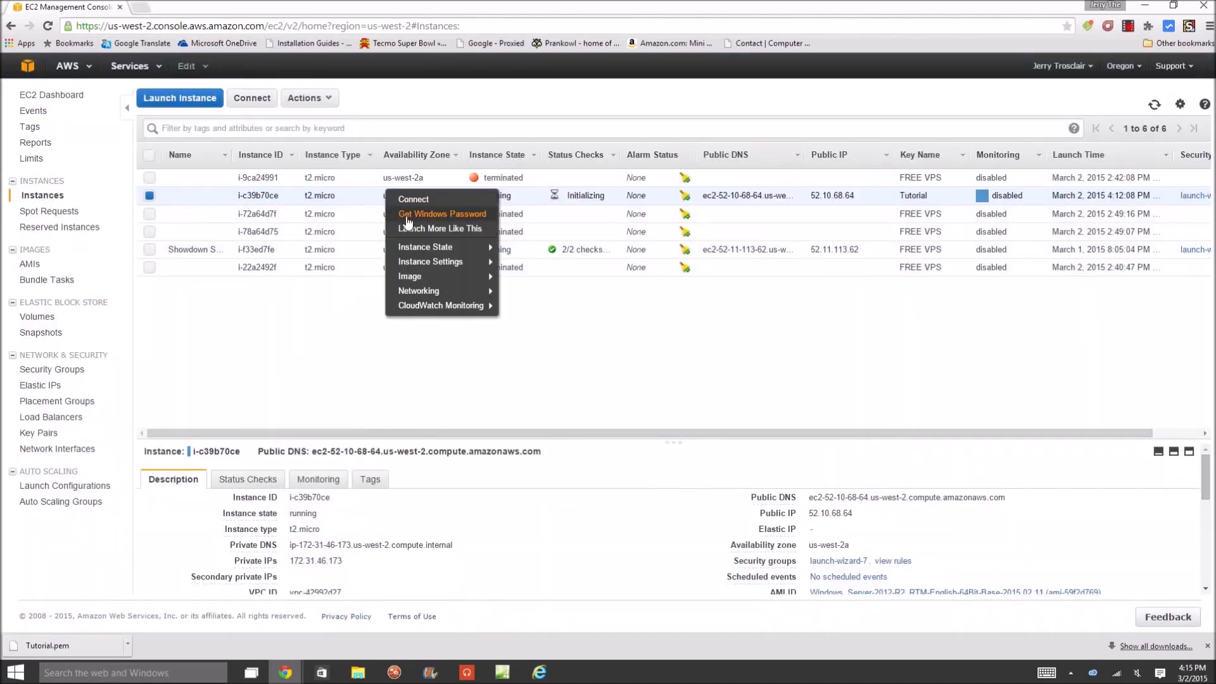
pyautogui.click(411, 201)
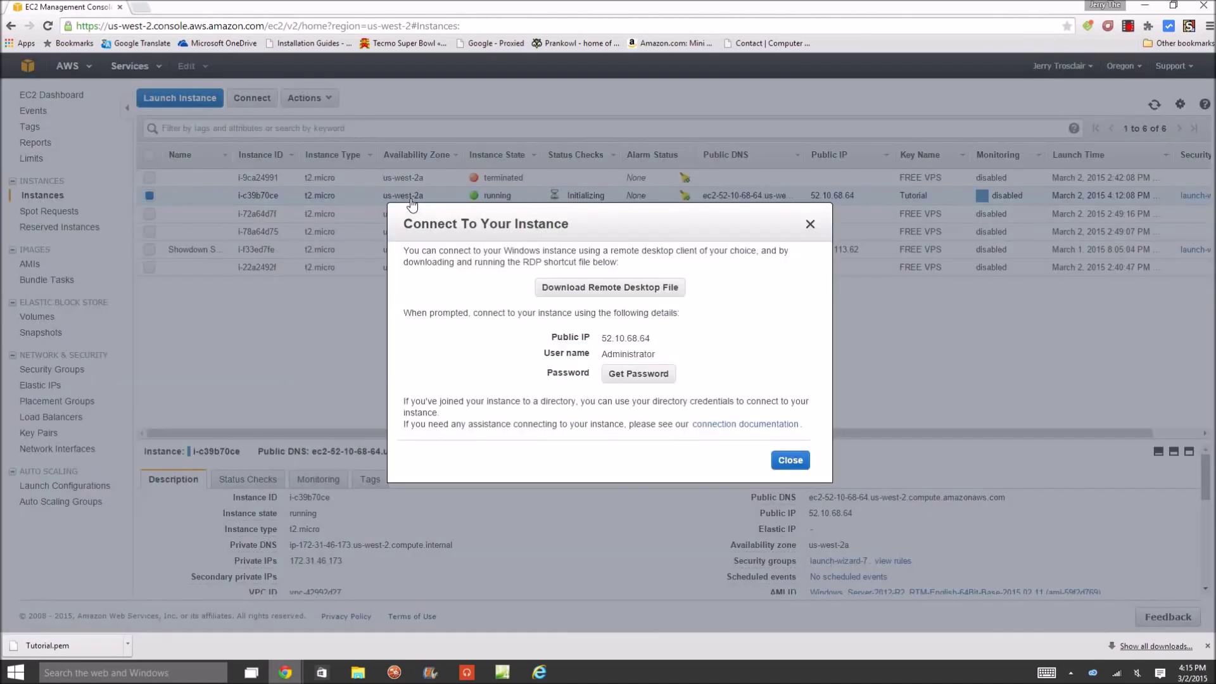
pyautogui.click(643, 290)
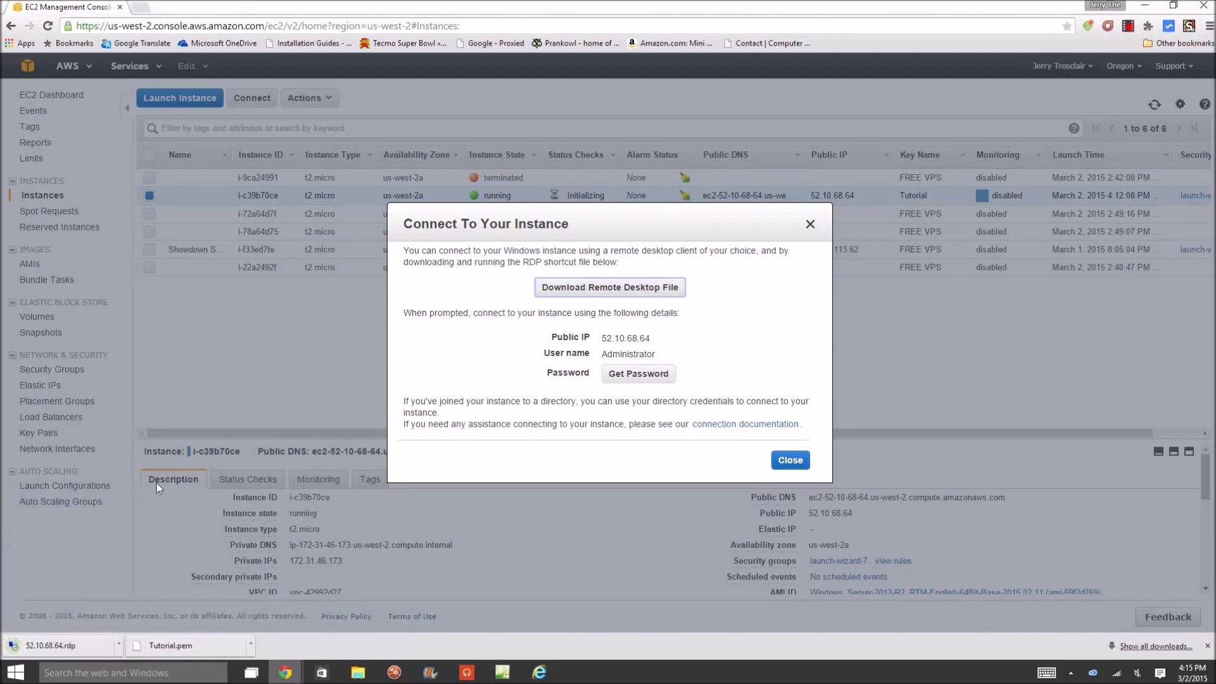
pyautogui.click(78, 645)
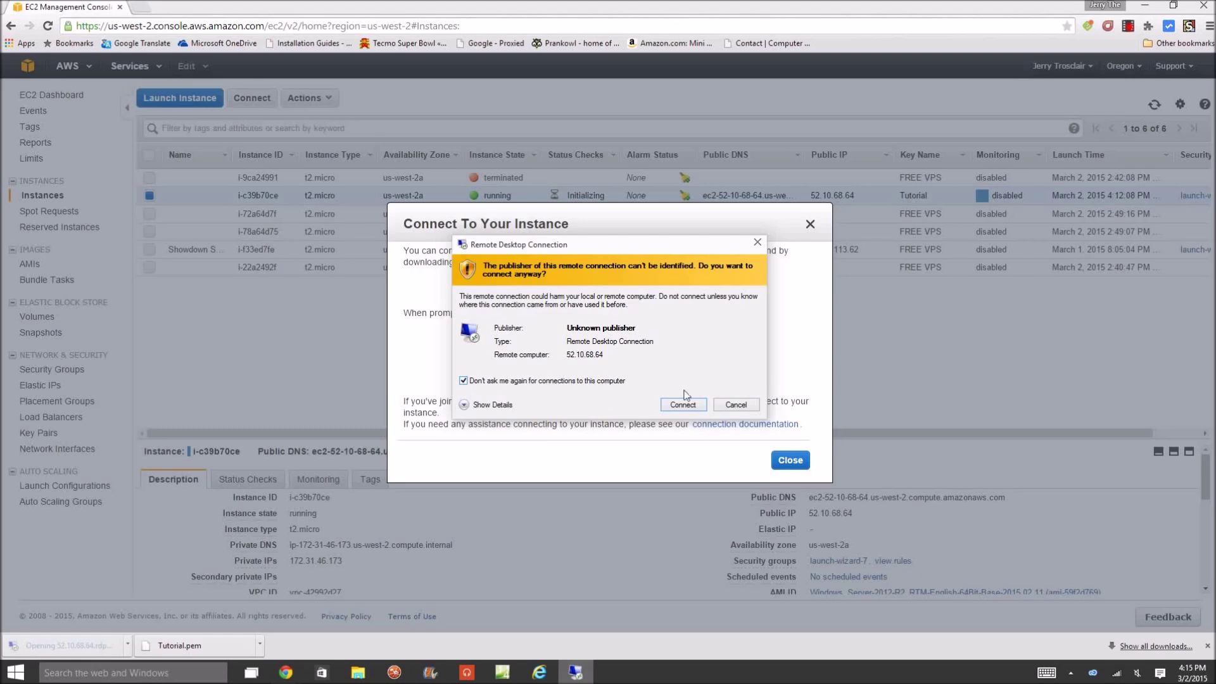
# - Connect to the remote computer 52.10.68.64 as Administrator with the copied account password and accept the remaining connection prompt
pyautogui.click(683, 404)
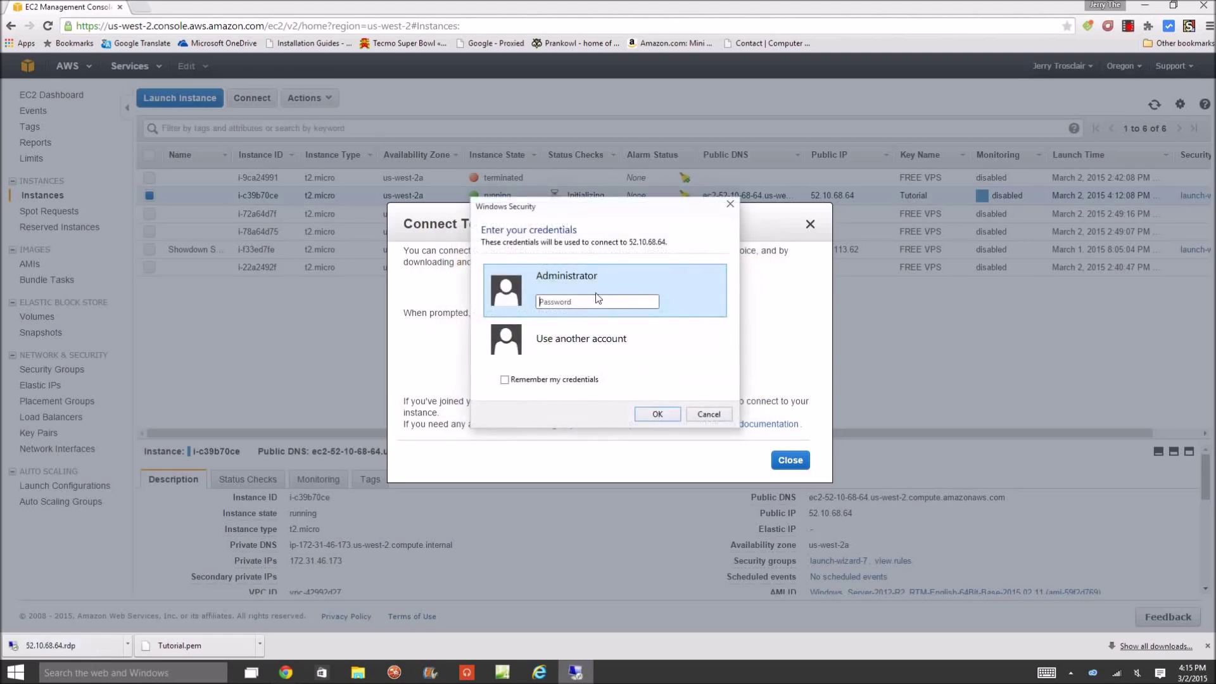
pyautogui.hotkey('ctrl', 'v')
pyautogui.click(657, 415)
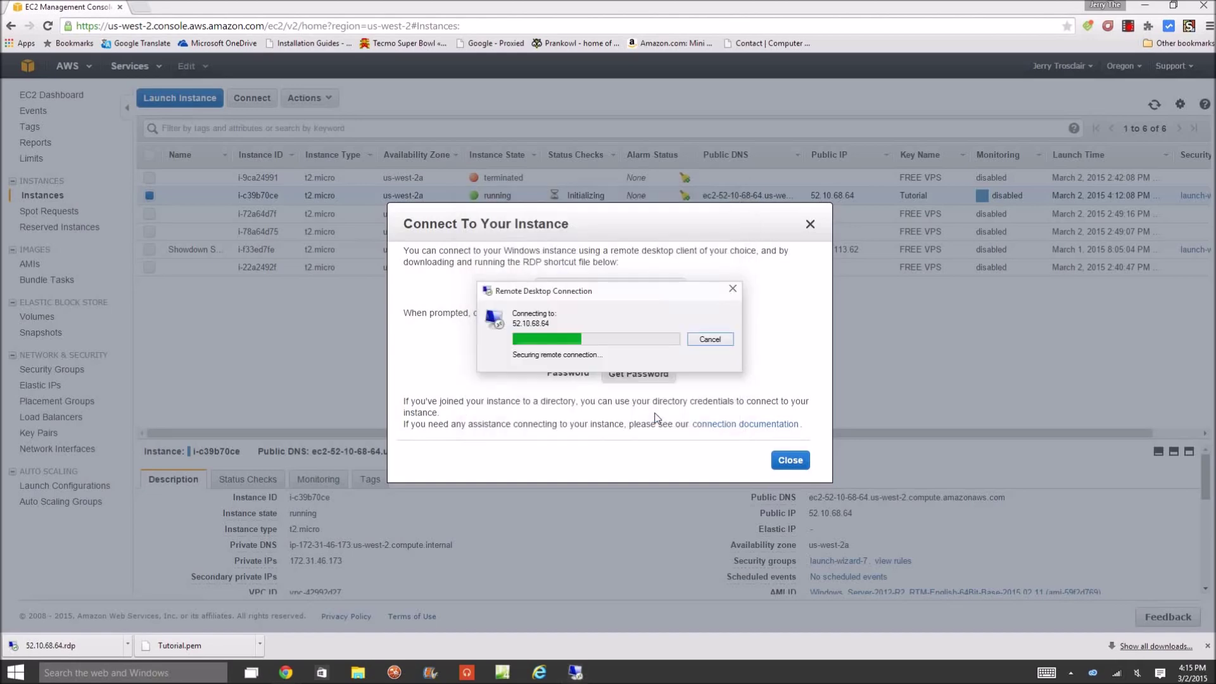
pyautogui.click(596, 418)
pyautogui.click(648, 439)
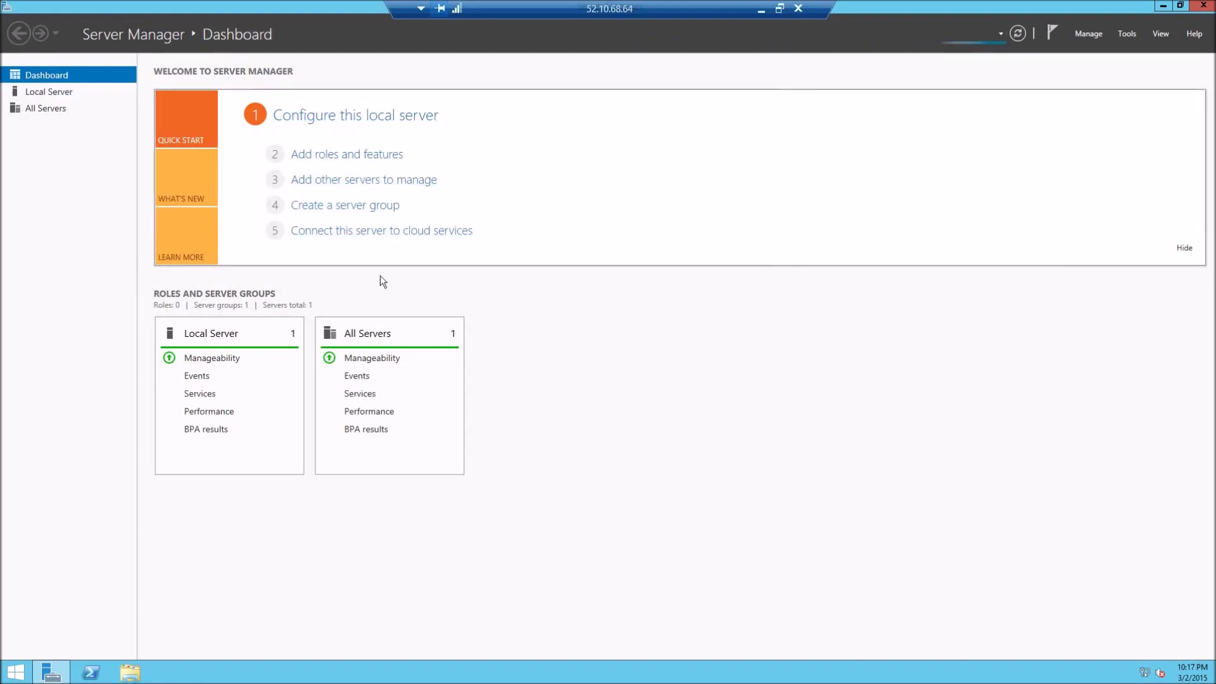
# - Turn off IE Enhanced Security Configuration for Administrators in the local server's properties
pyautogui.click(31, 91)
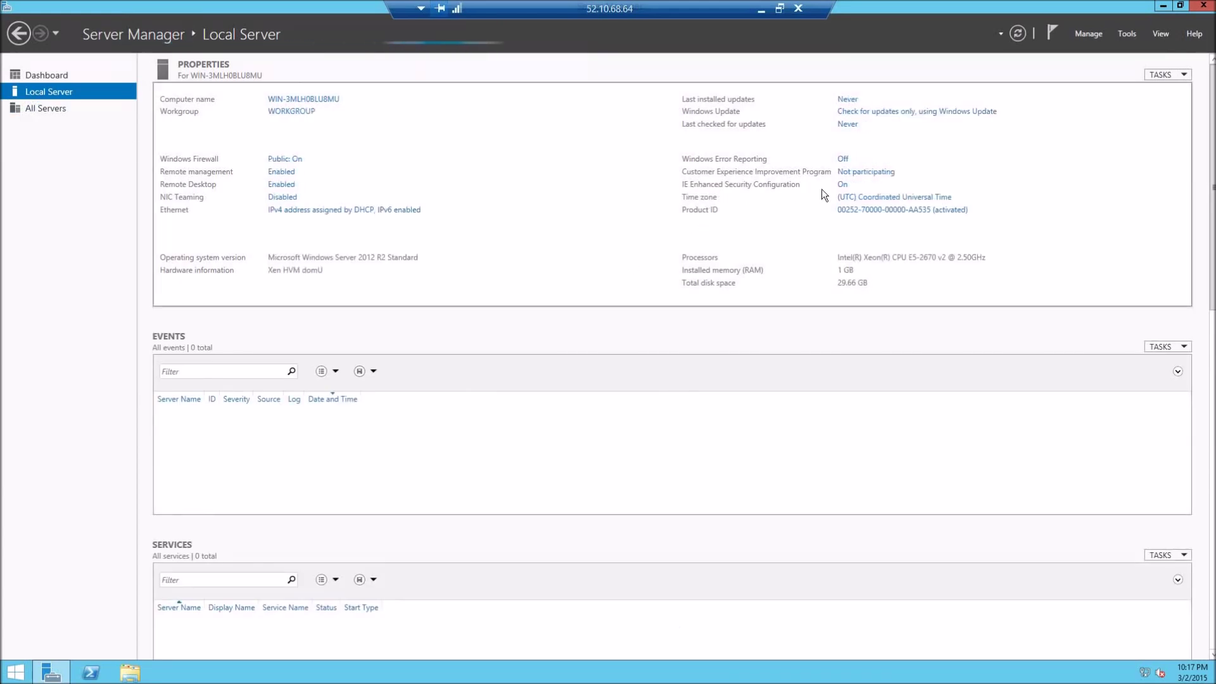
pyautogui.click(844, 184)
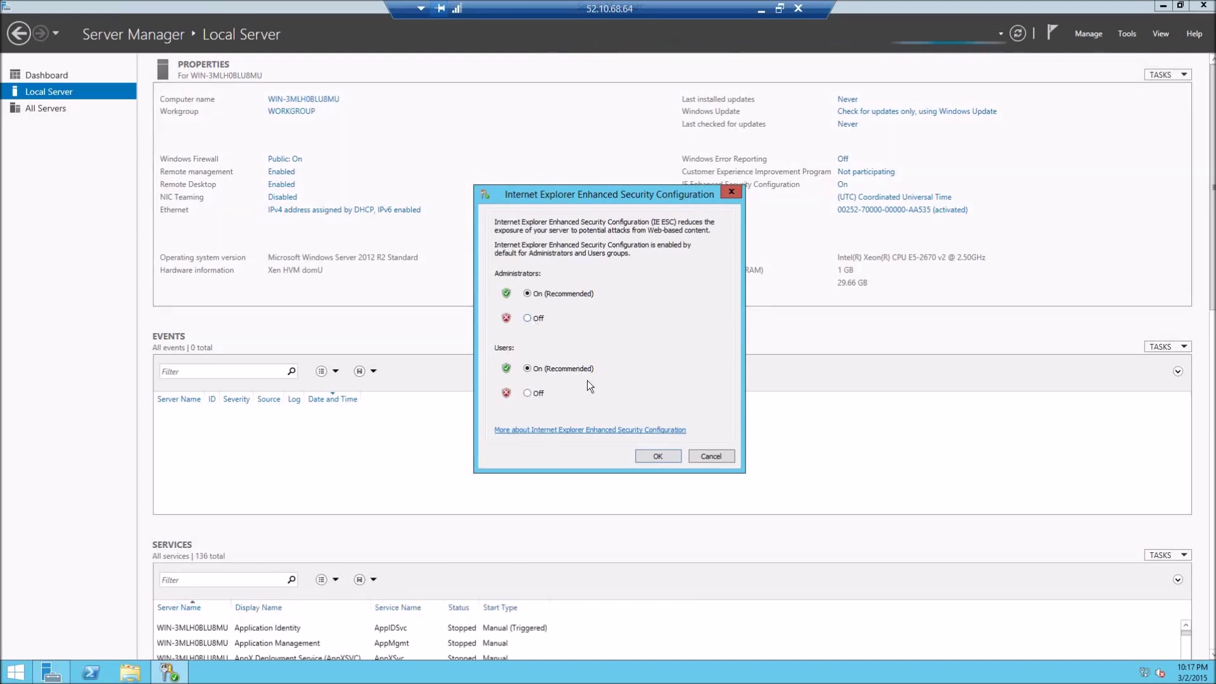
pyautogui.click(527, 319)
pyautogui.click(657, 456)
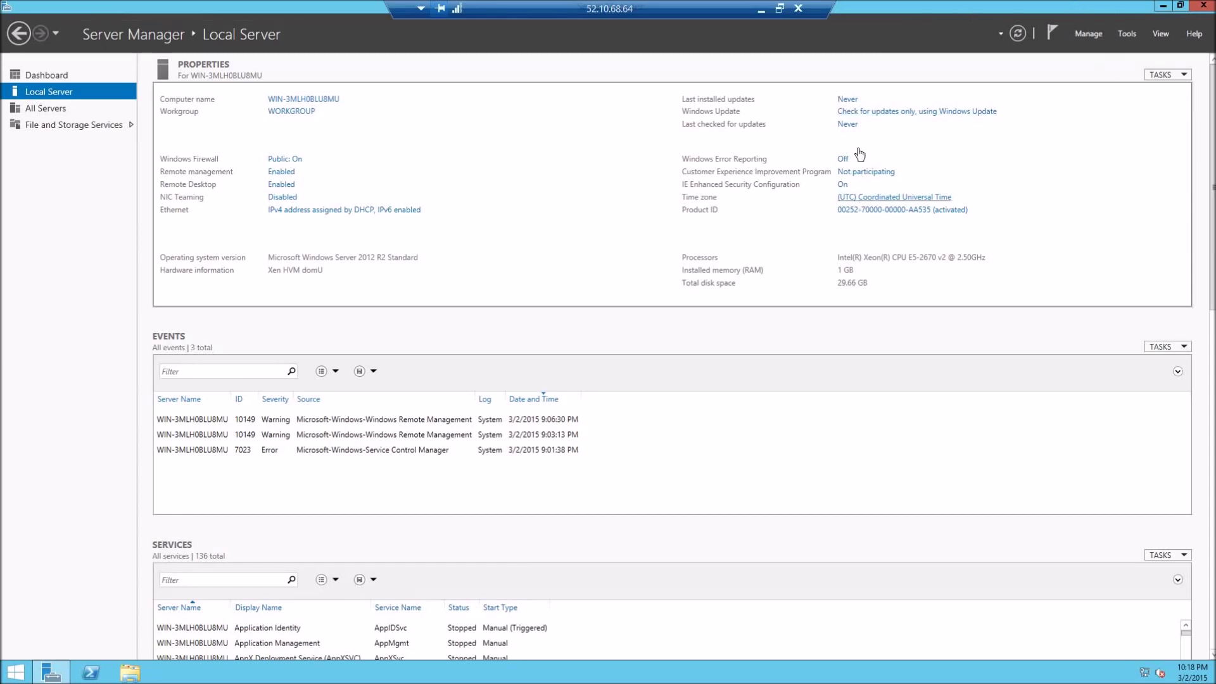
# - Close Server Manager and open Internet Explorer in a maximized window
pyautogui.click(1204, 6)
pyautogui.click(15, 672)
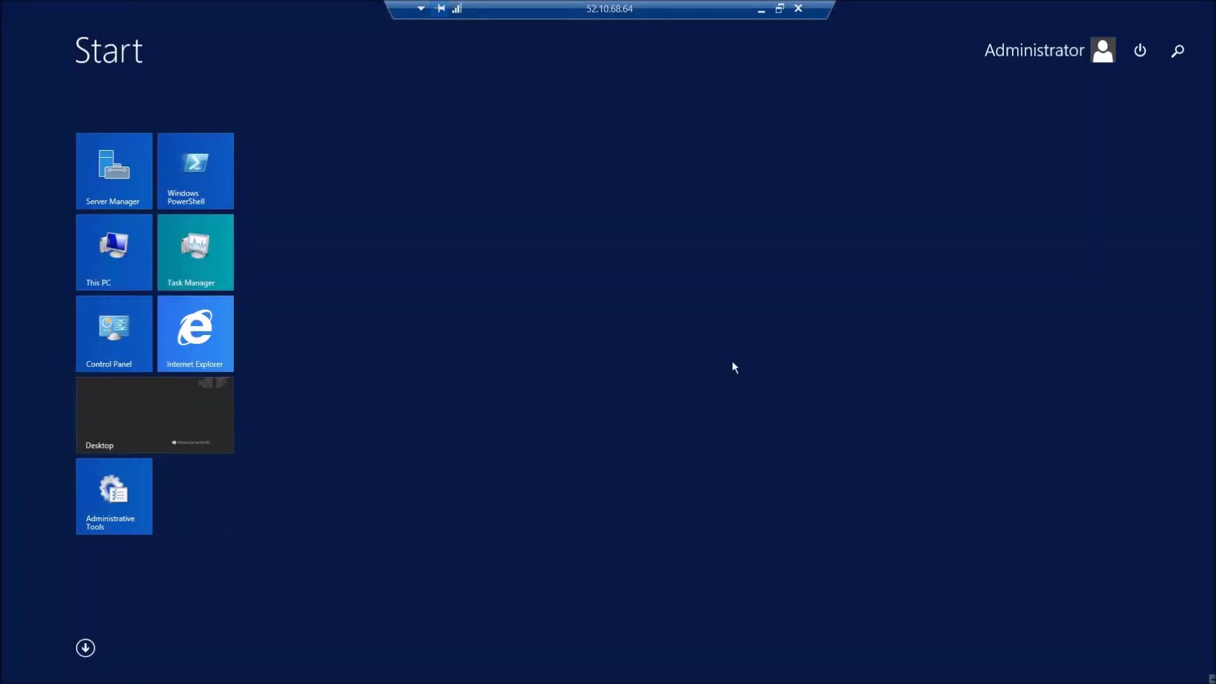
pyautogui.click(198, 342)
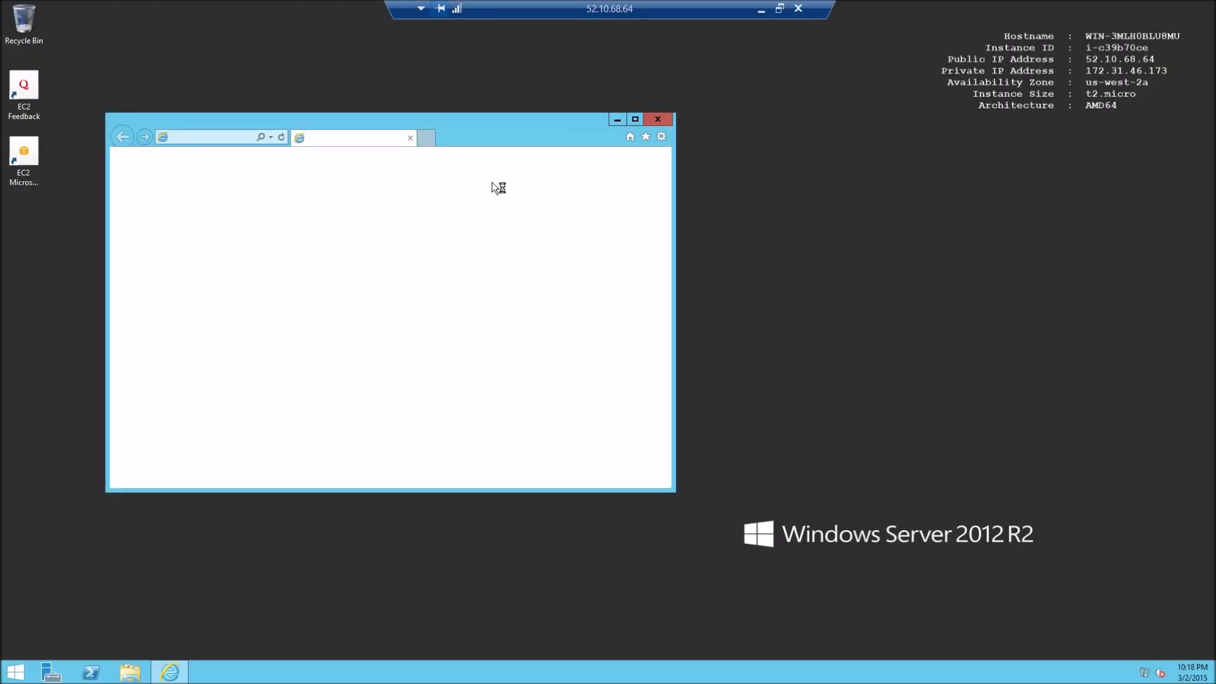
pyautogui.click(635, 120)
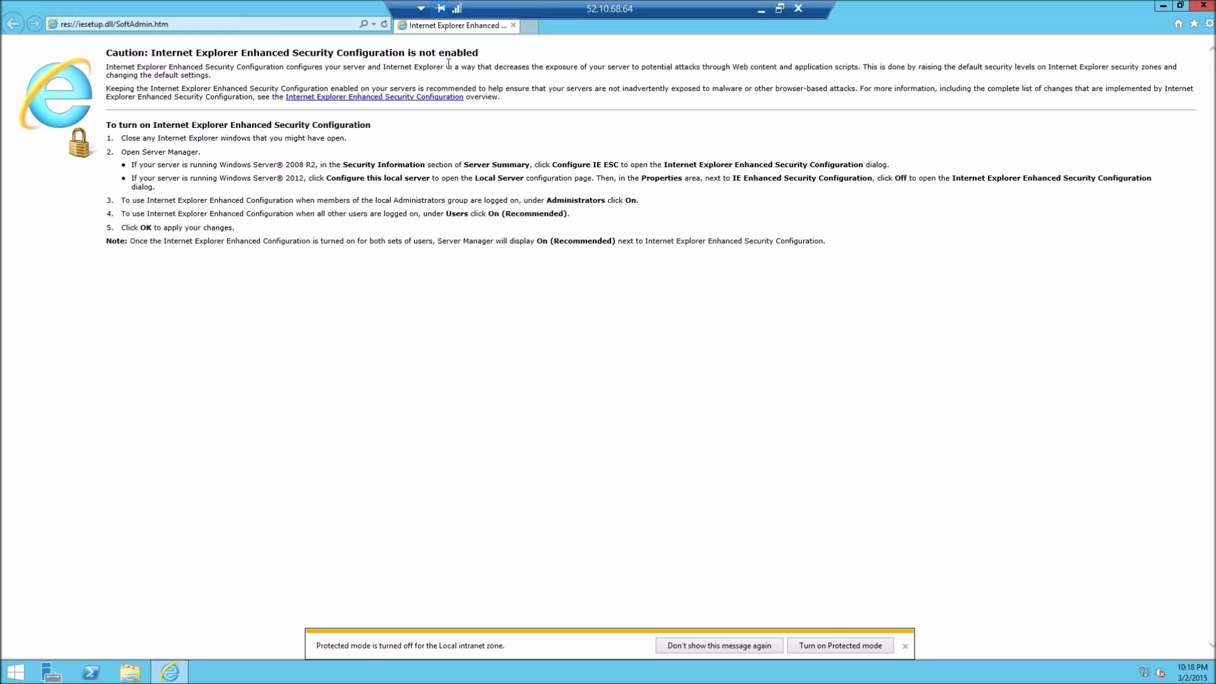
# - View the system properties of This PC on the server and close both windows
pyautogui.click(133, 674)
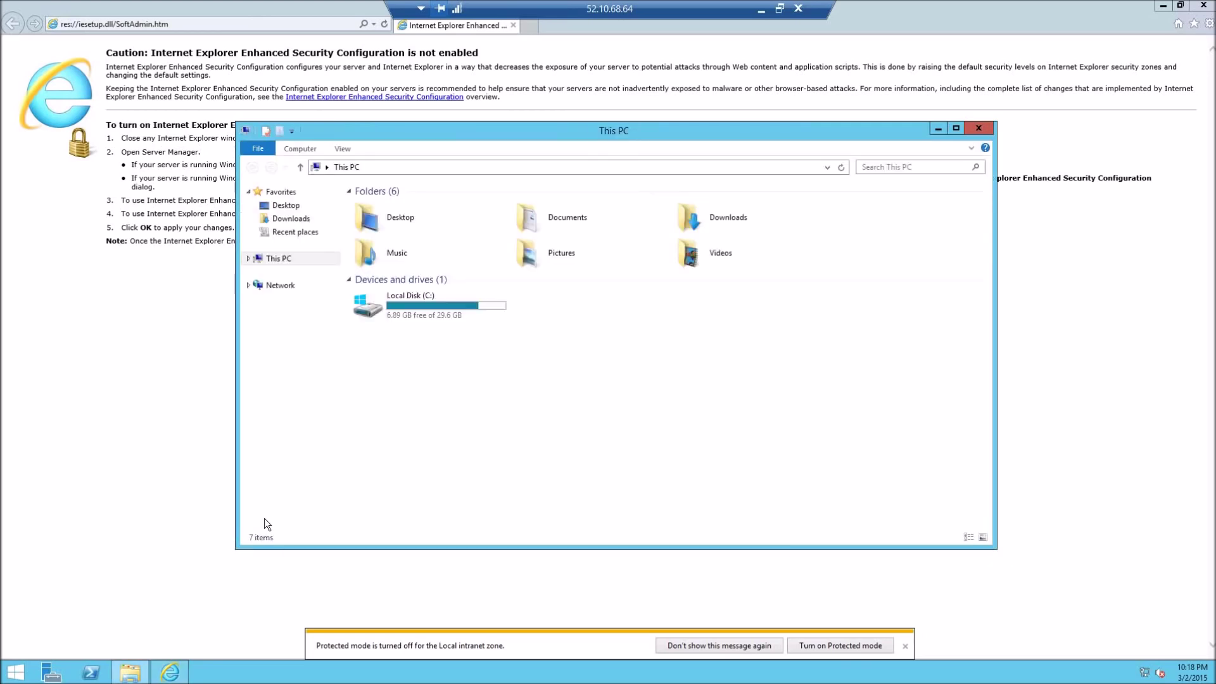
pyautogui.rightClick(295, 265)
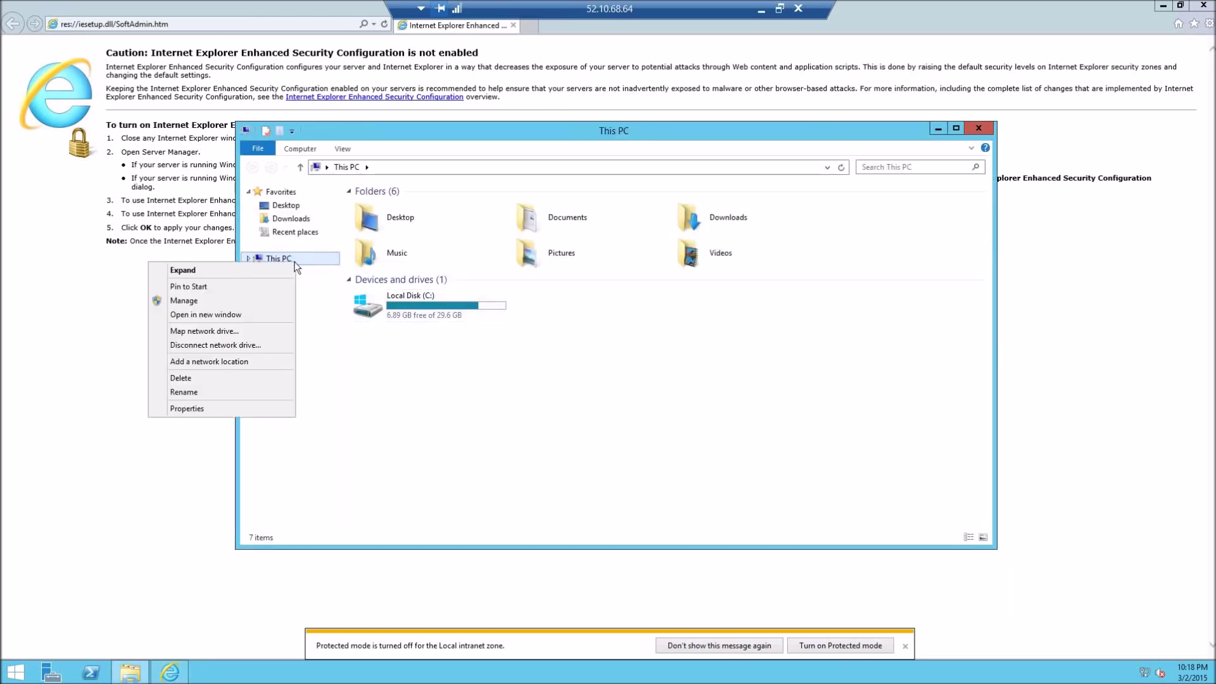
pyautogui.click(201, 409)
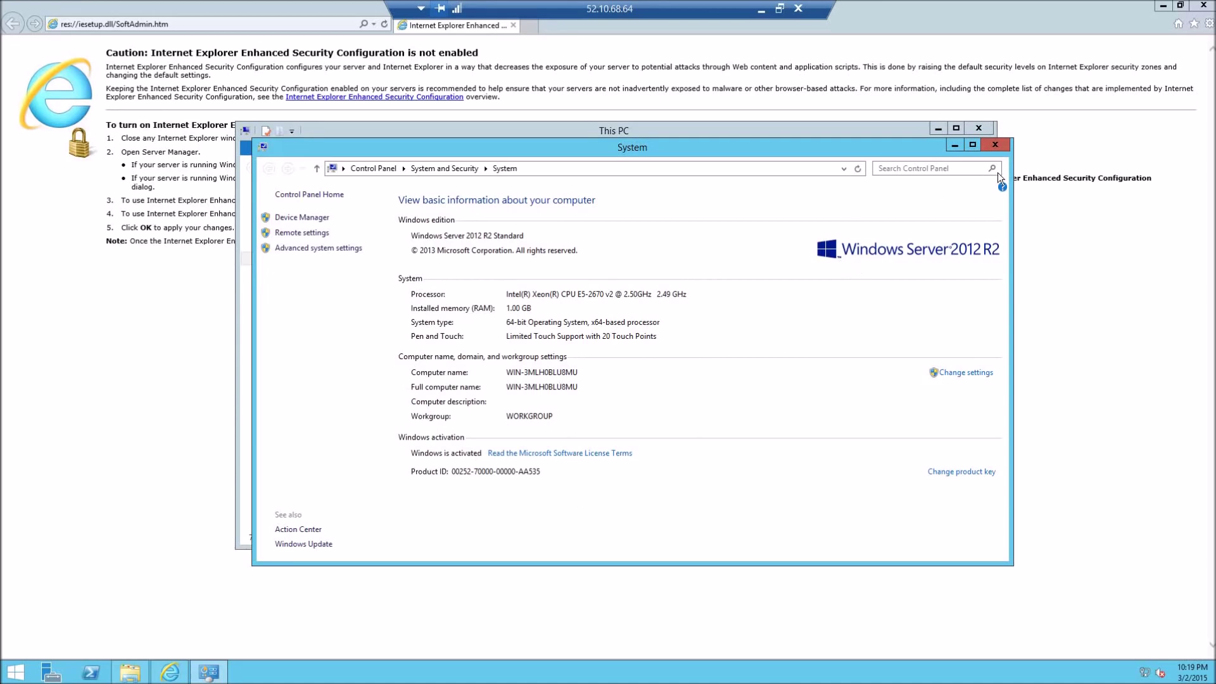
pyautogui.click(995, 145)
pyautogui.click(986, 128)
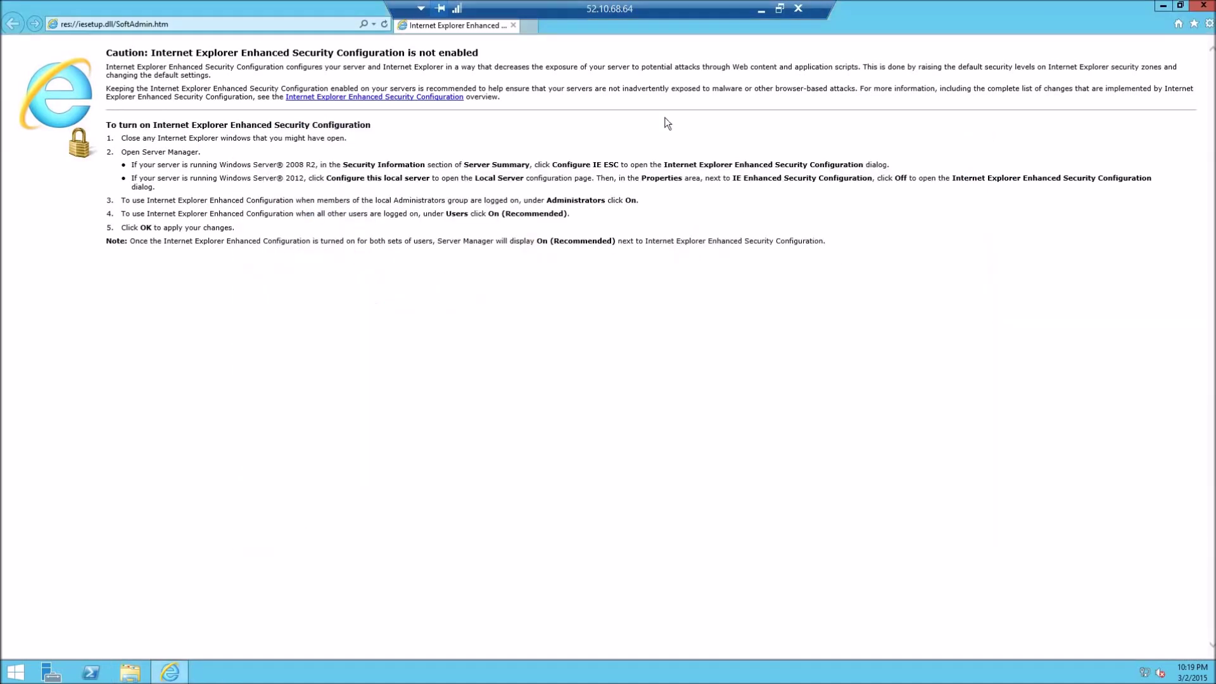
# - Try to use the speed test at speedtest.net in Internet Explorer
pyautogui.click(264, 23)
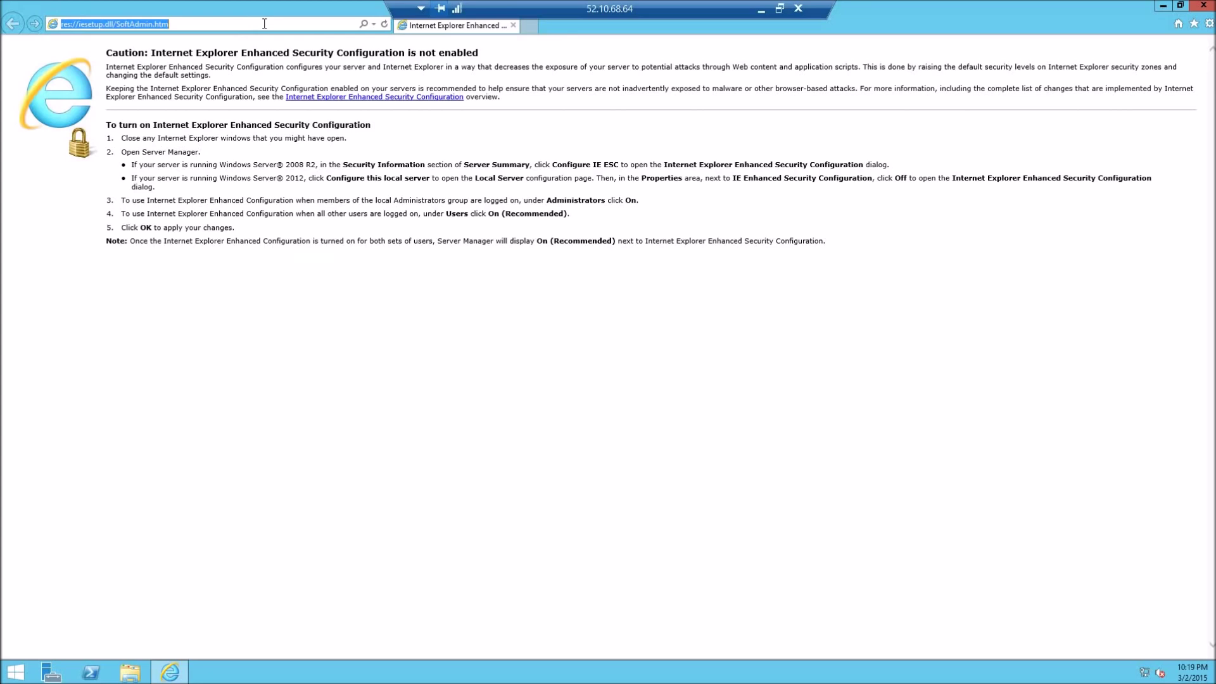
pyautogui.write('speedtest')
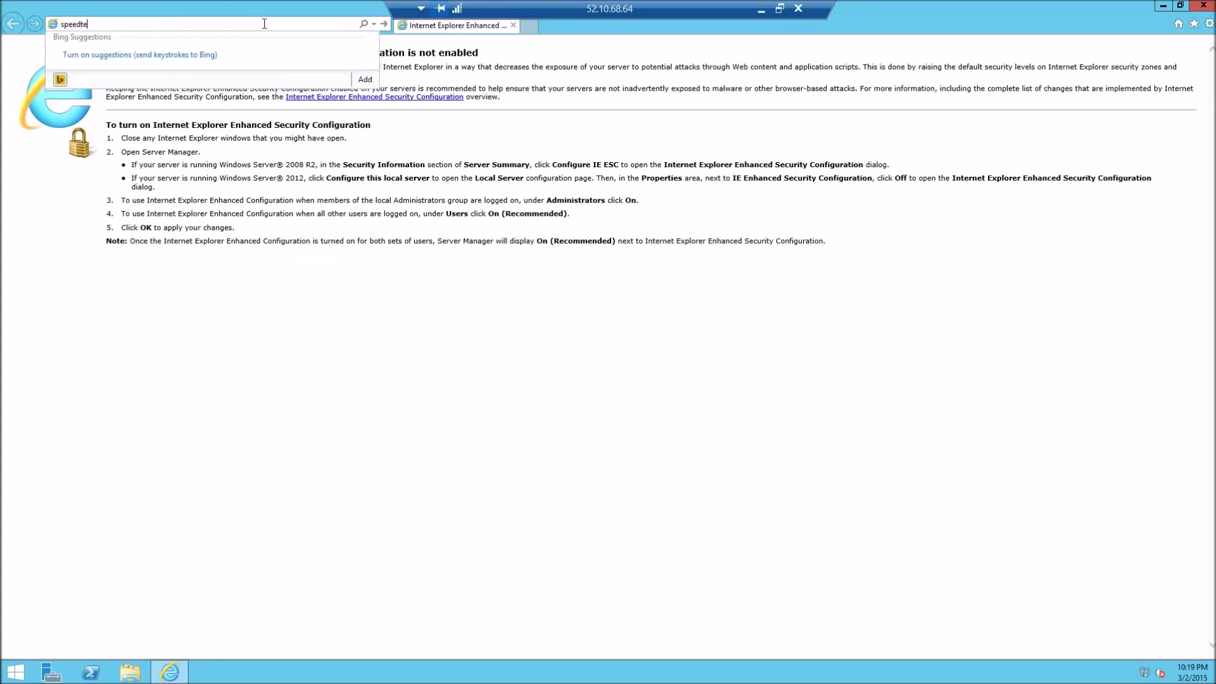
pyautogui.write('.net')
pyautogui.press('Return')
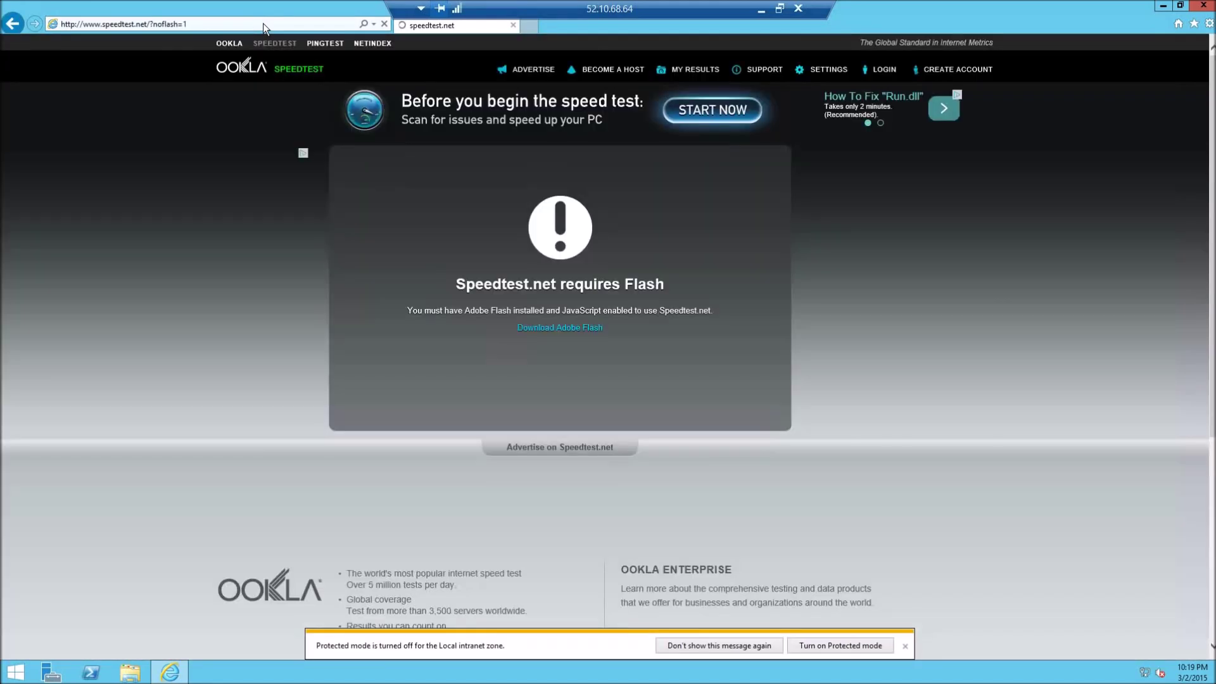
# - Go to the Chrome download page through the address chrome.google.com
pyautogui.click(263, 23)
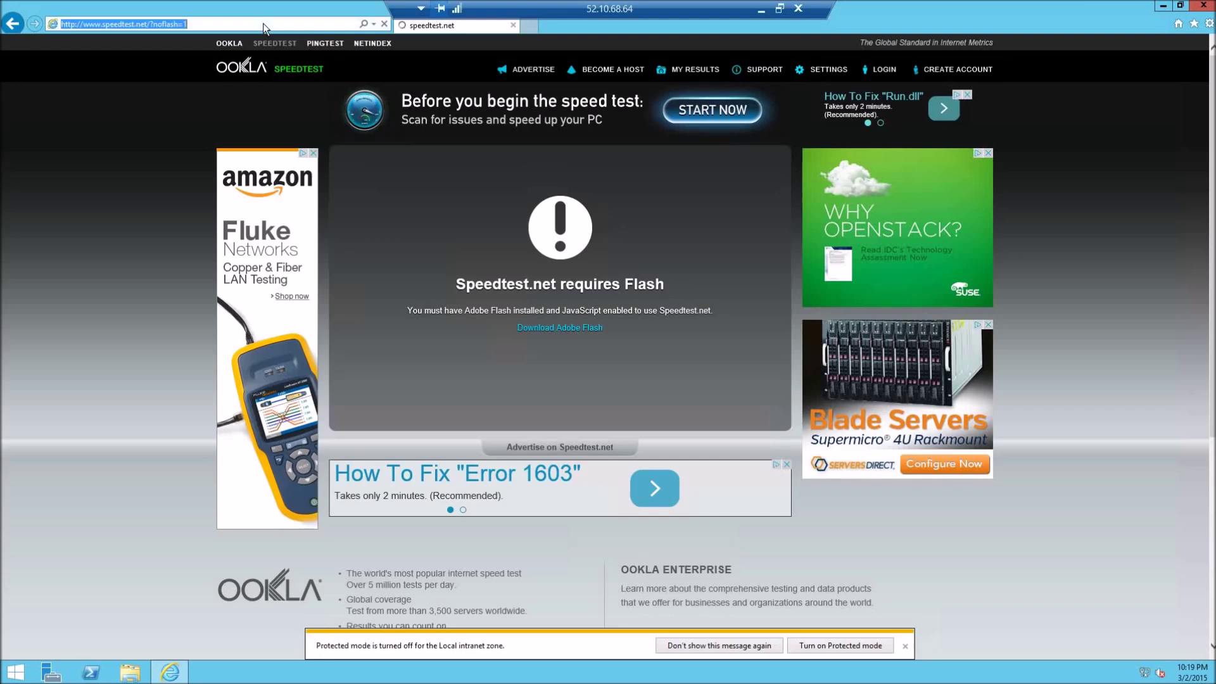
pyautogui.write('chrome')
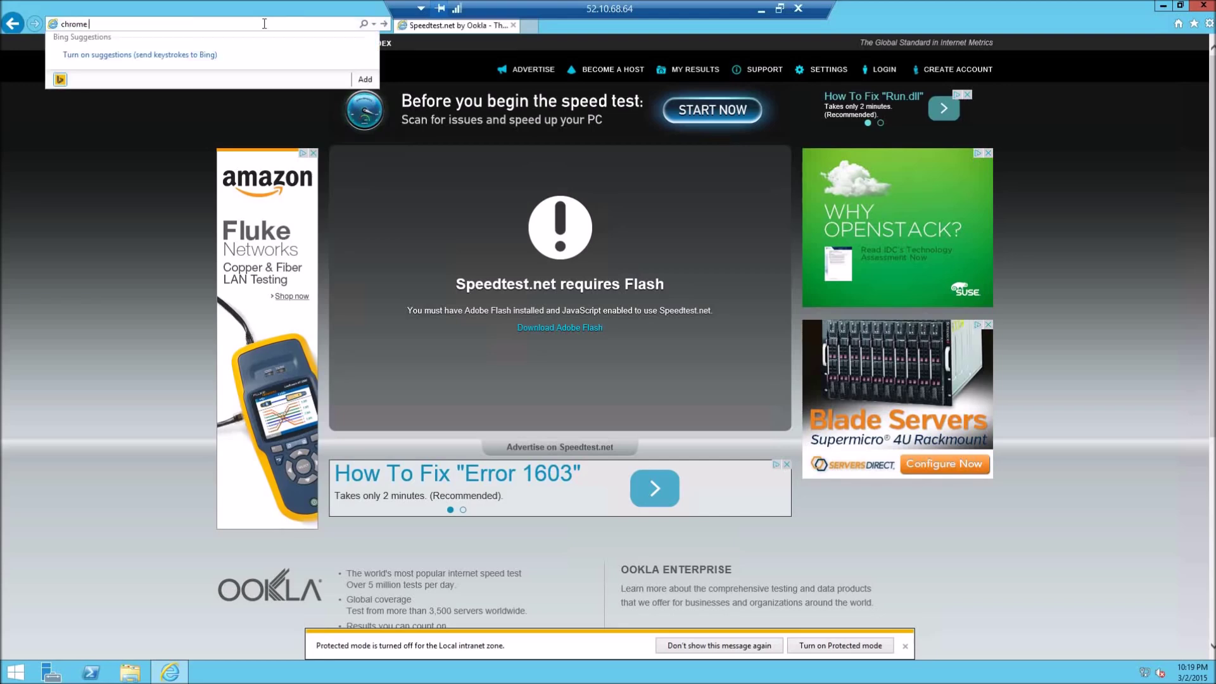
pyautogui.write('.google.')
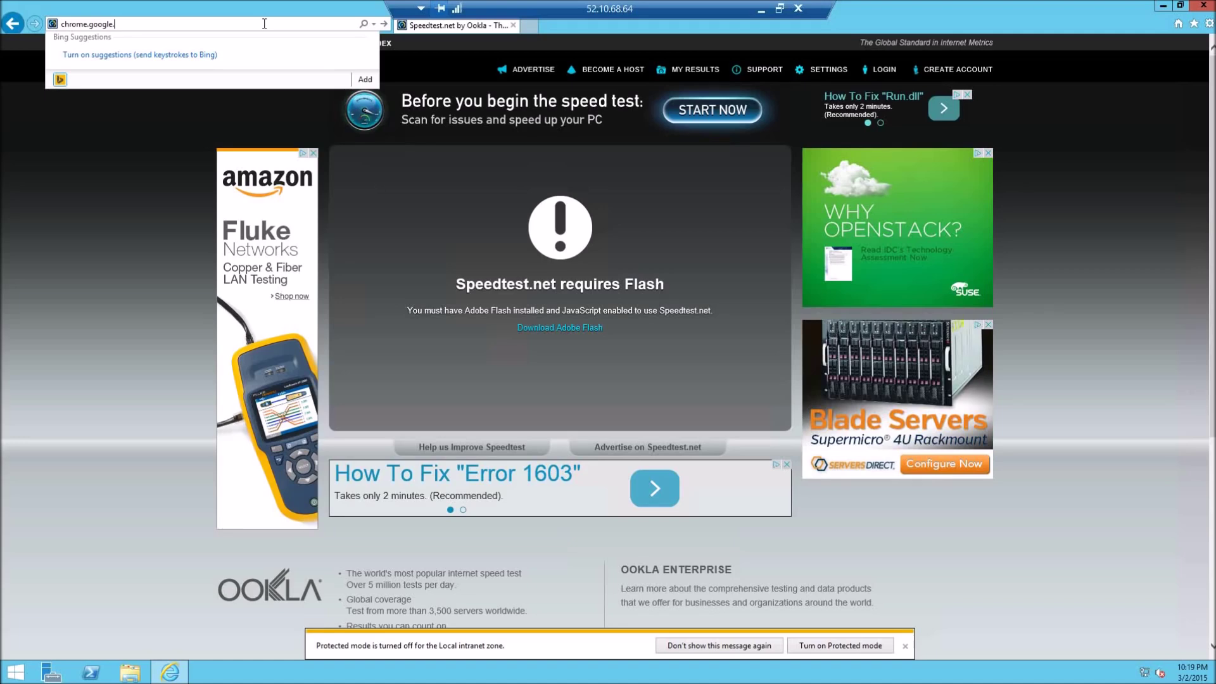
pyautogui.write('com')
pyautogui.press('Return')
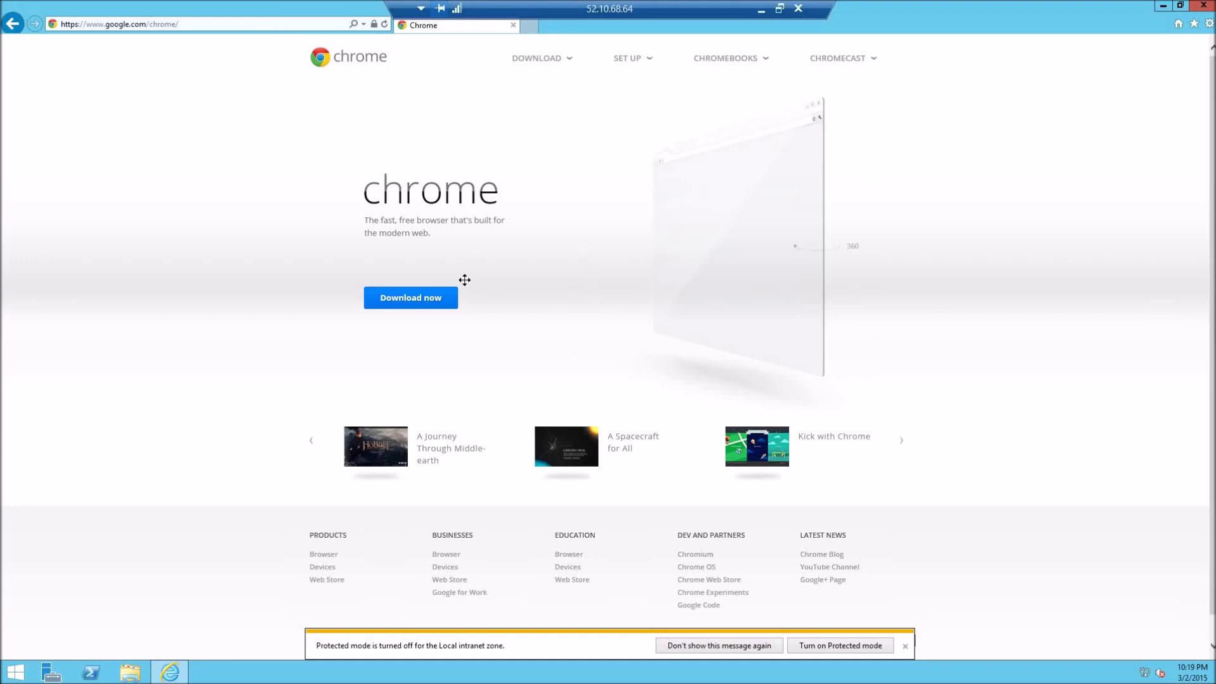
# - Download Chrome with the default browser option kept, accept its terms and run ChromeSetup.exe to install it
pyautogui.click(389, 308)
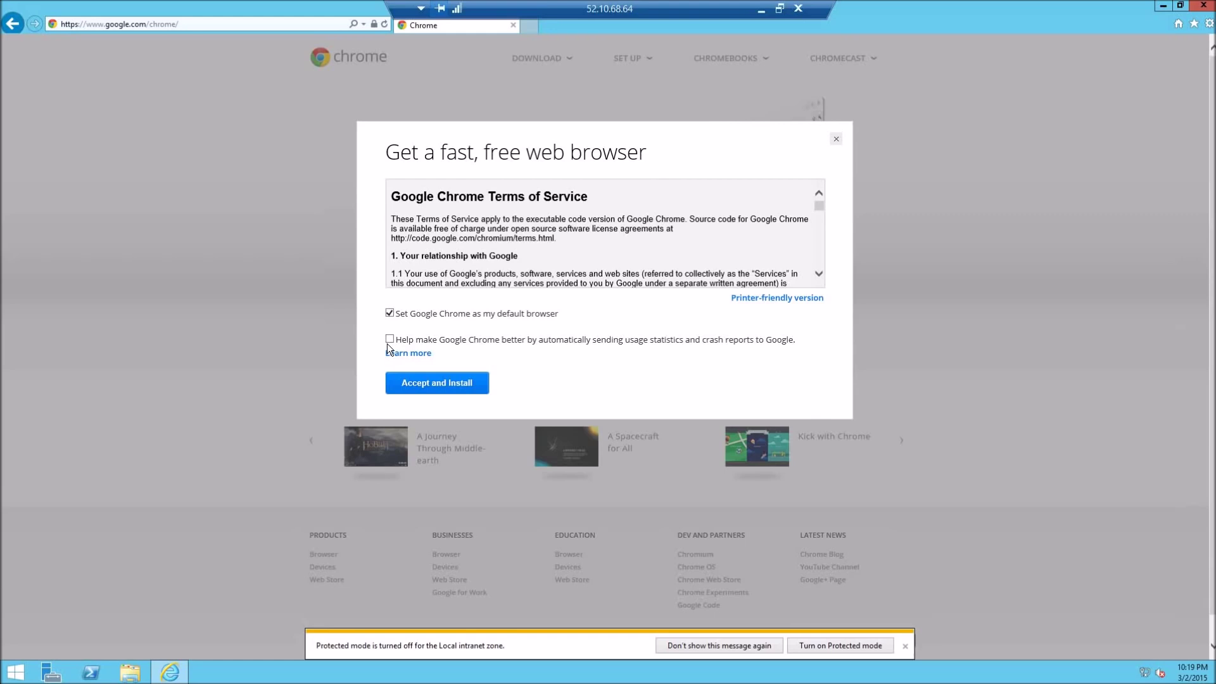
pyautogui.click(429, 386)
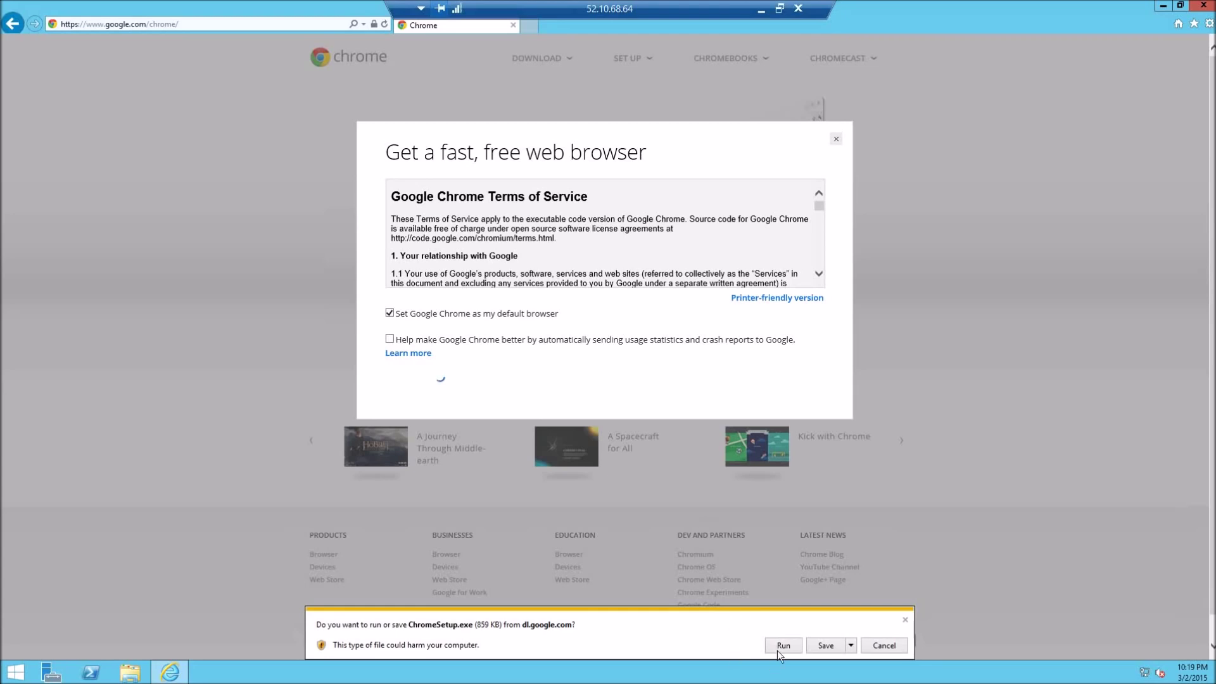
pyautogui.click(783, 646)
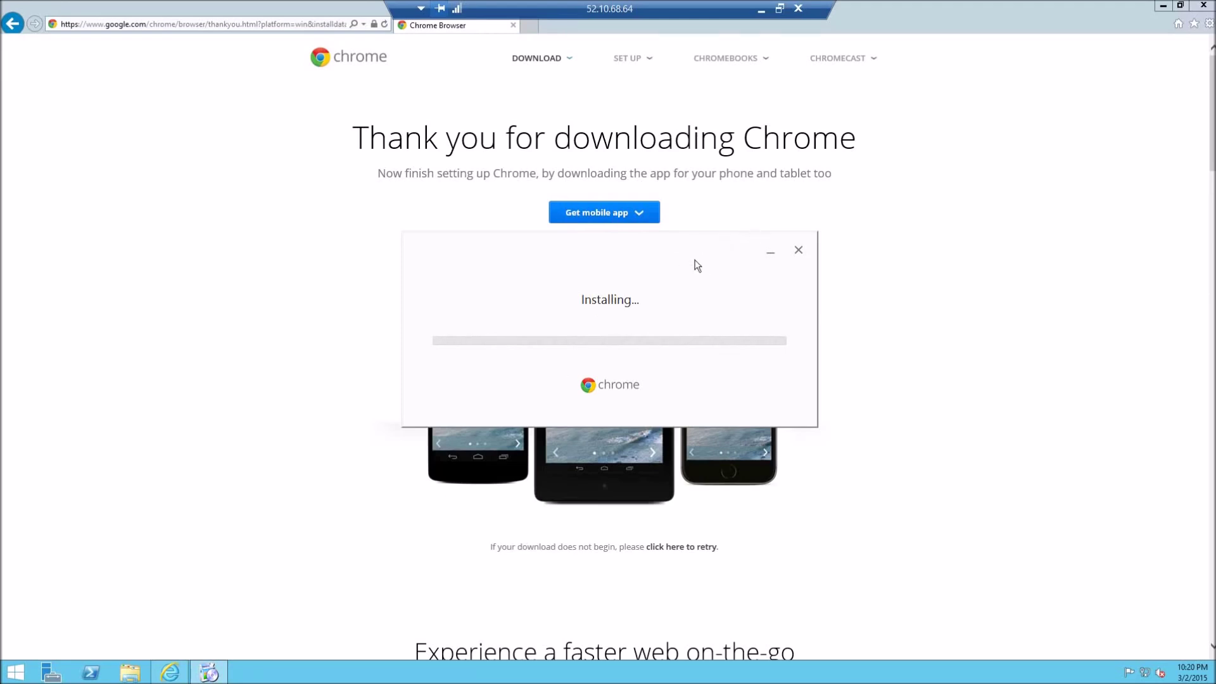
pyautogui.moveTo(659, 250); pyautogui.dragTo(659, 103)
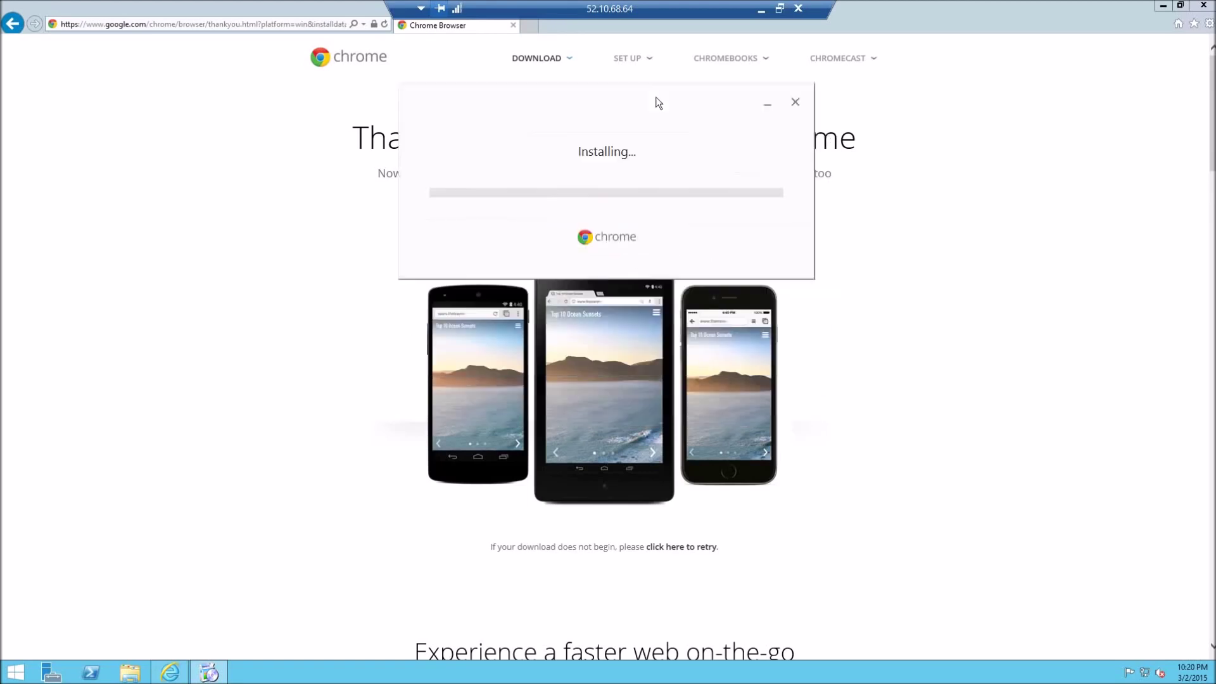
# - Dismiss Chrome's welcome window, open speedtest.net and run the connection speed test
pyautogui.write('s')
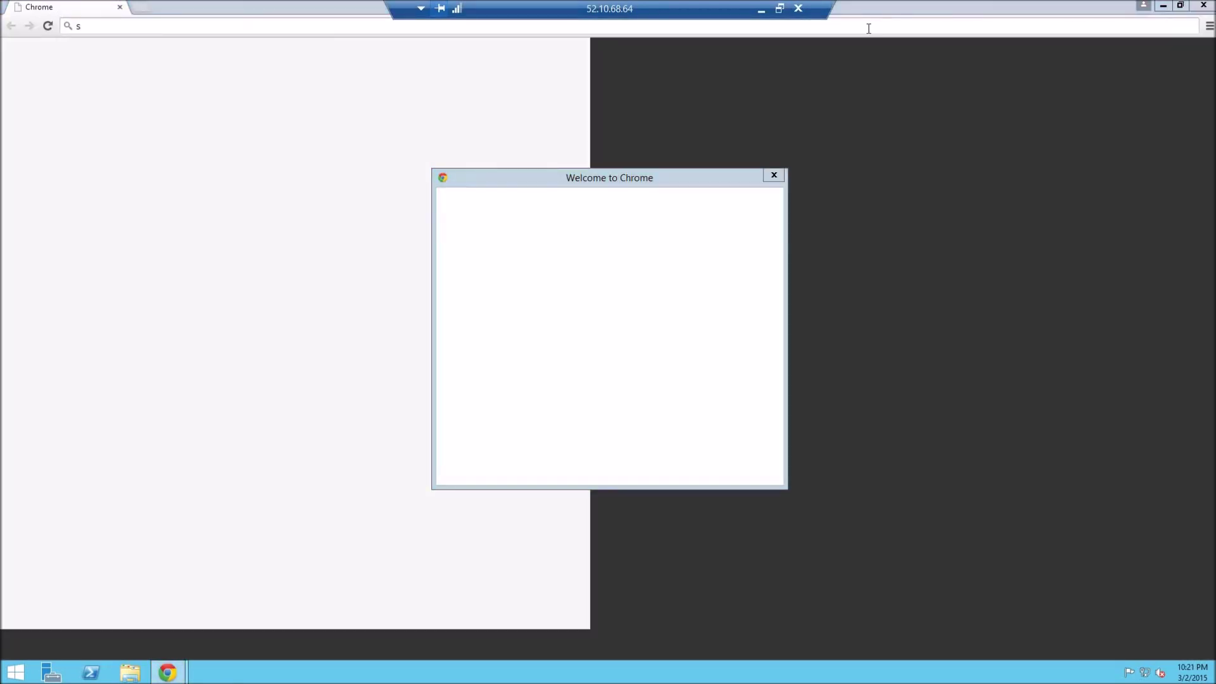
pyautogui.click(773, 177)
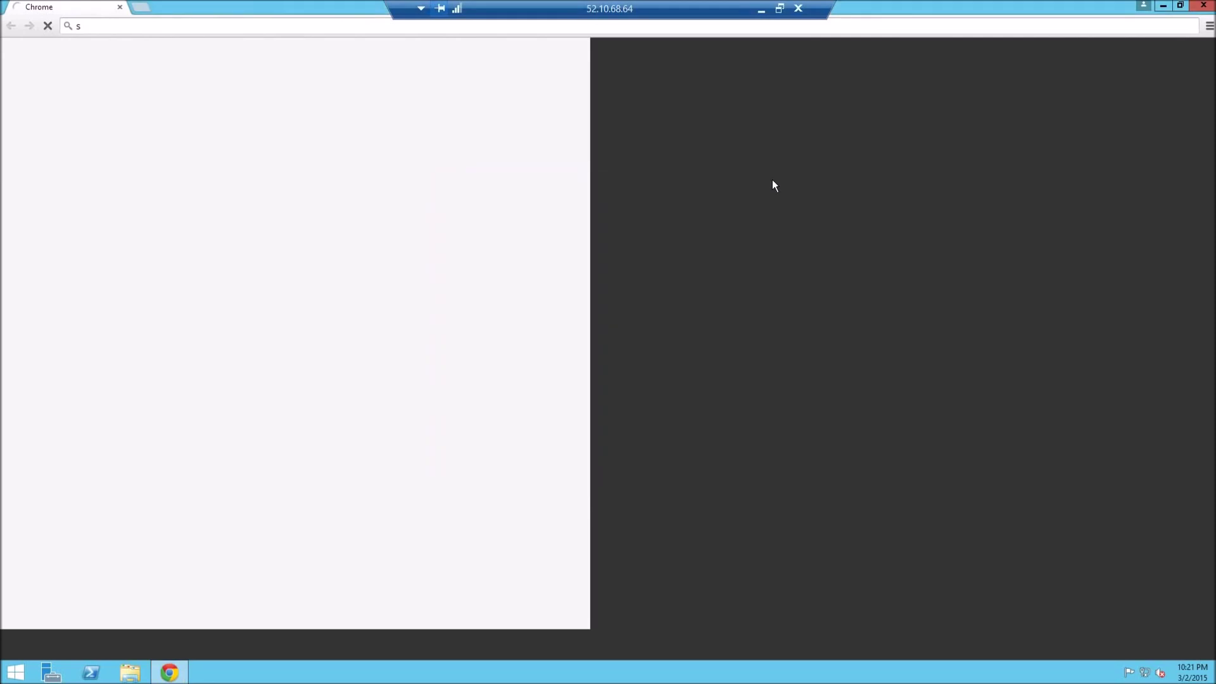
pyautogui.click(239, 26)
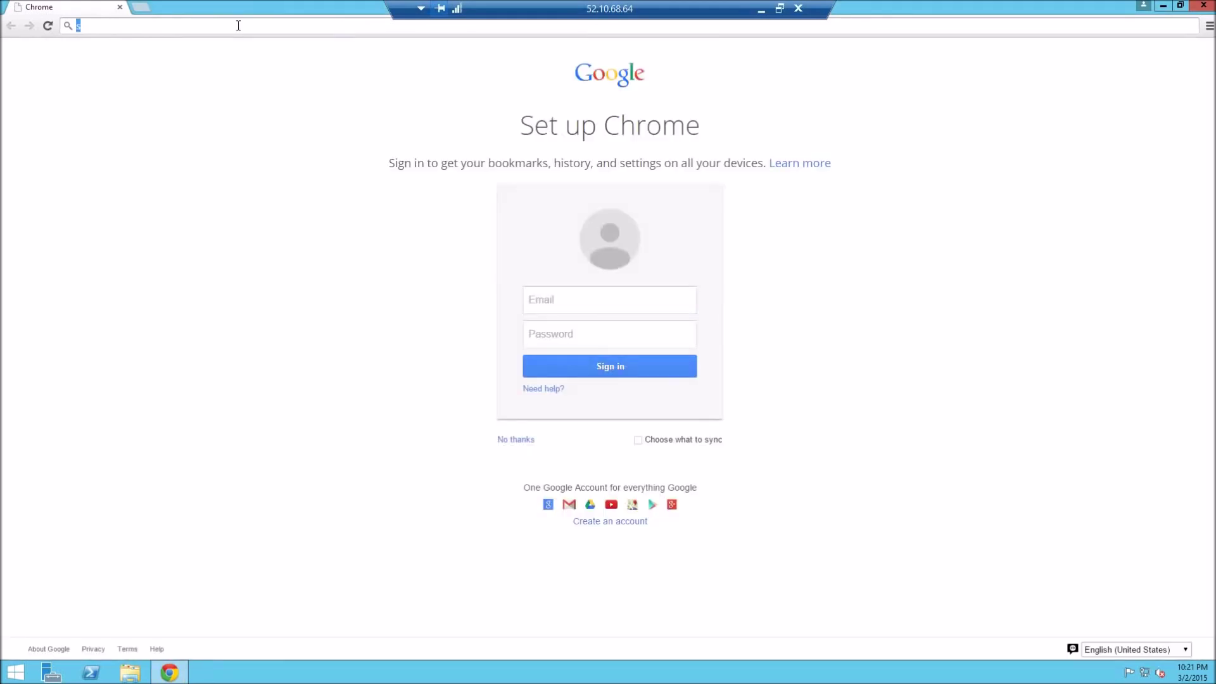
pyautogui.click(238, 25)
pyautogui.write('peedtest.net')
pyautogui.press('Return')
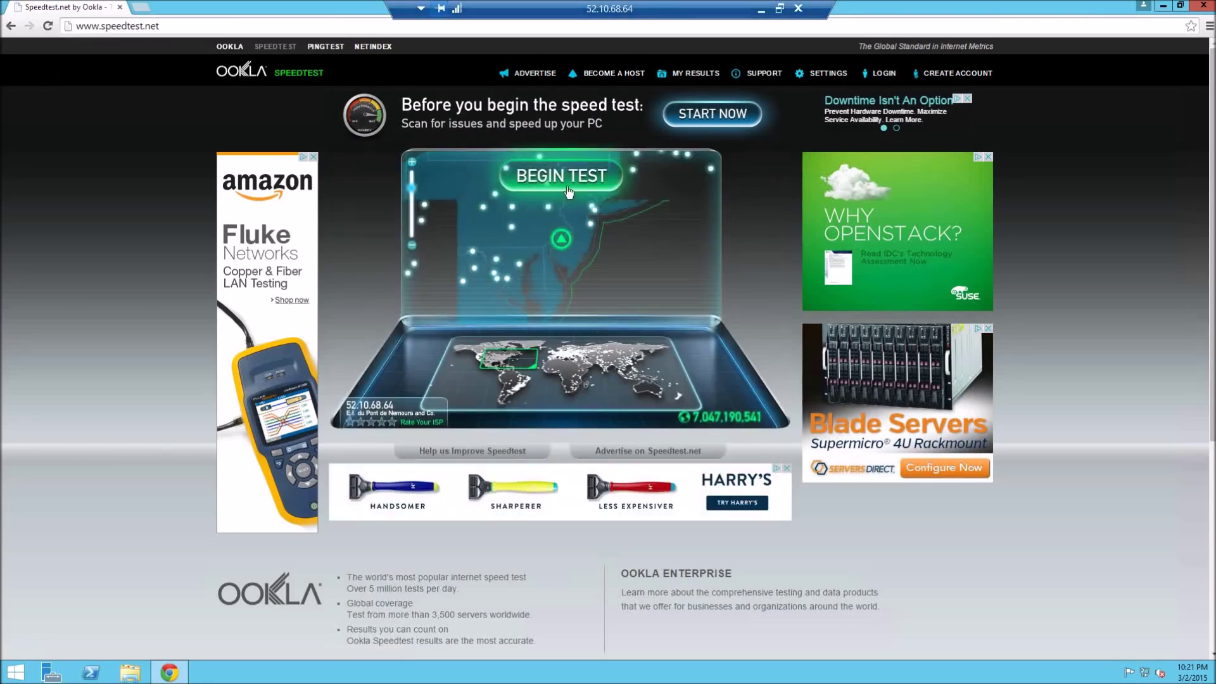
pyautogui.click(569, 190)
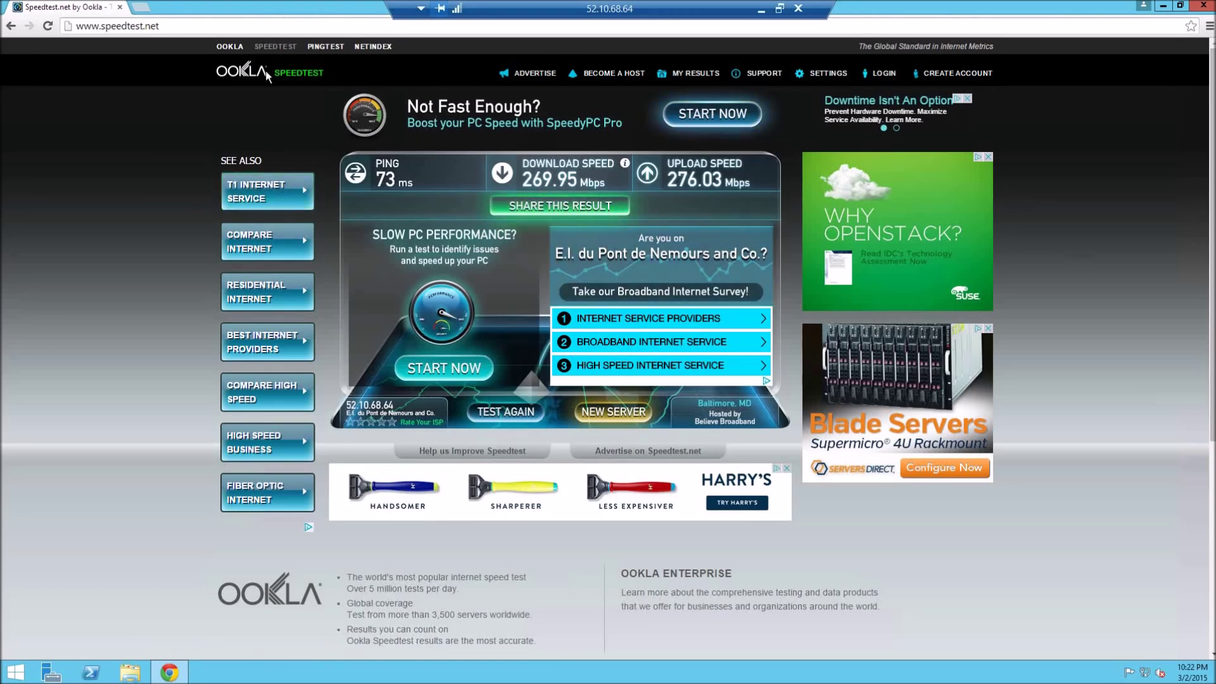
# - Restore the maximized Chrome window to a smaller size, move it down the desktop and close it
pyautogui.press('super+Down')
pyautogui.moveTo(255, 133); pyautogui.dragTo(568, 203)
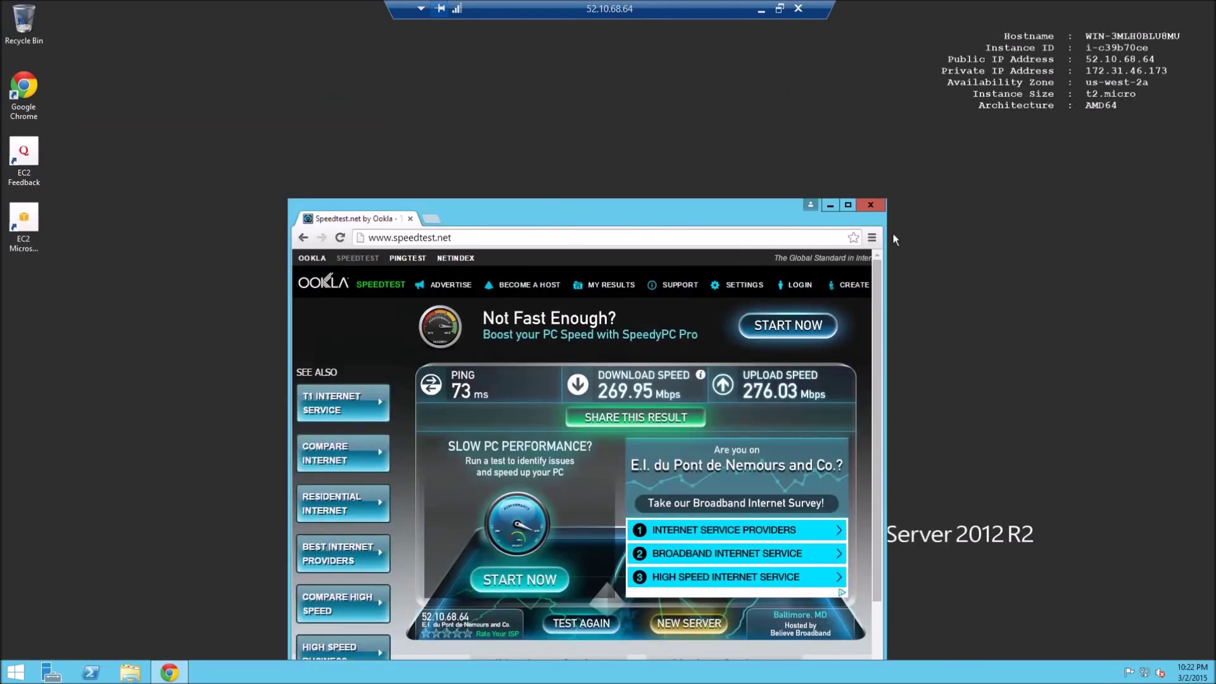
pyautogui.click(870, 205)
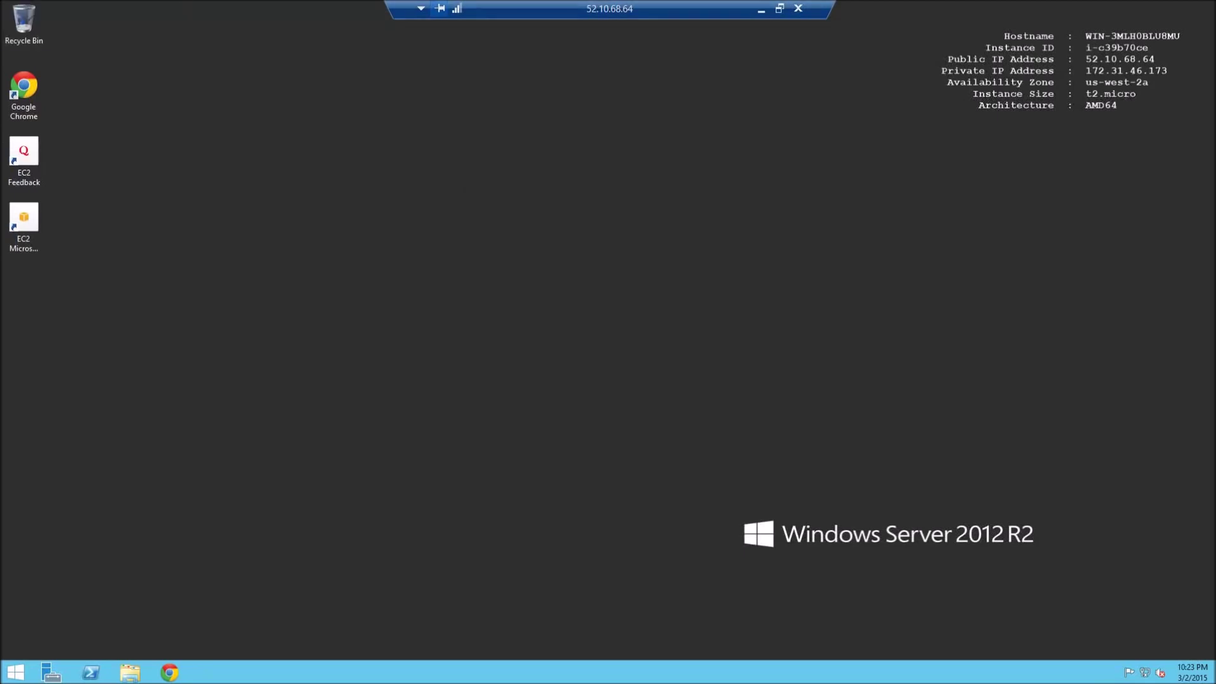
pyautogui.moveTo(1213, 4)
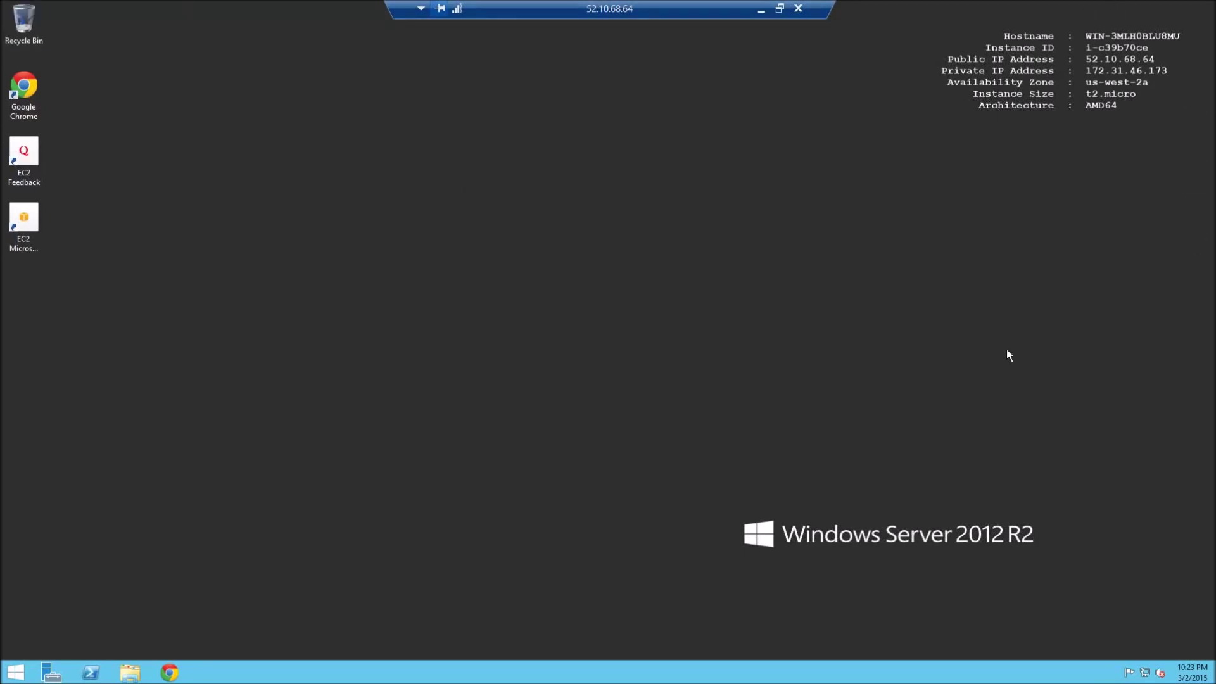